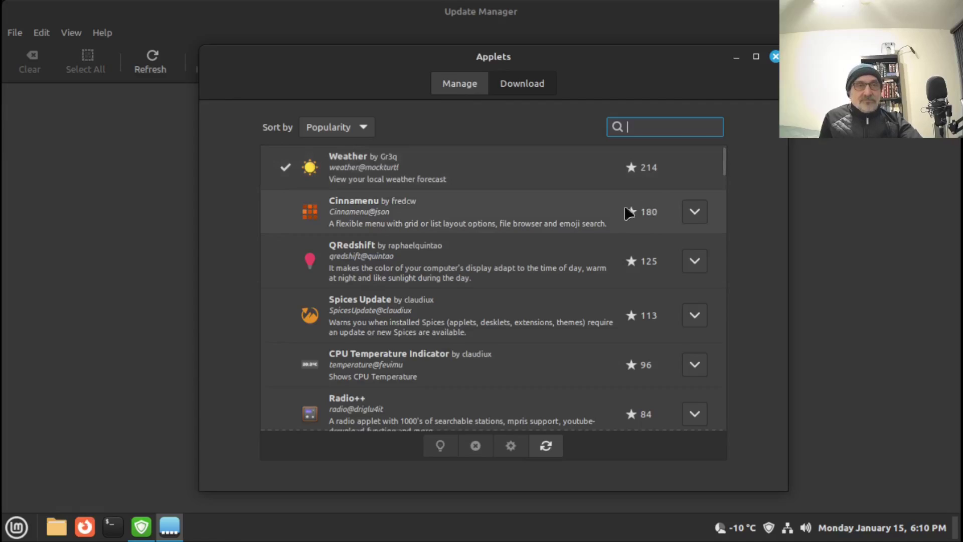
Step: Refresh the applet cache, then close the Applets window and the Update Manager
click(544, 446)
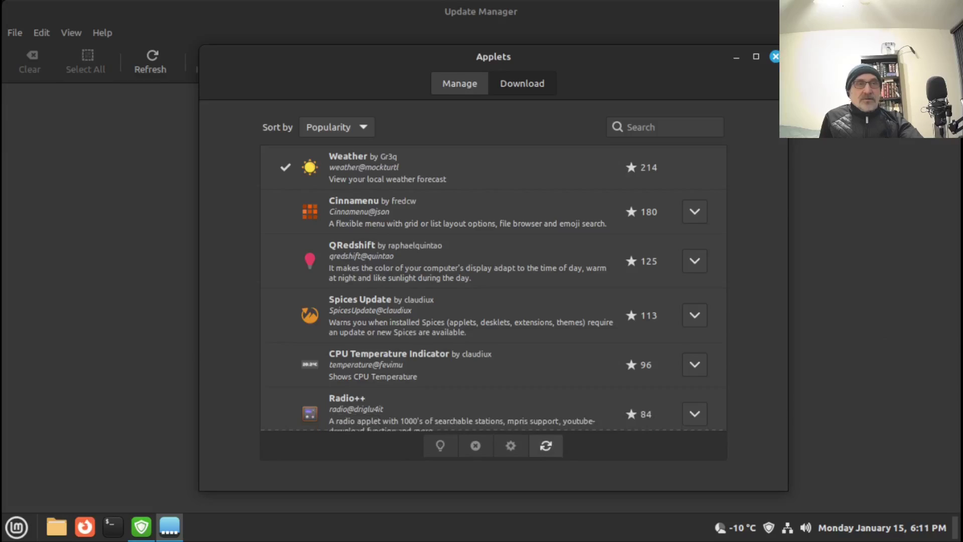
click(775, 56)
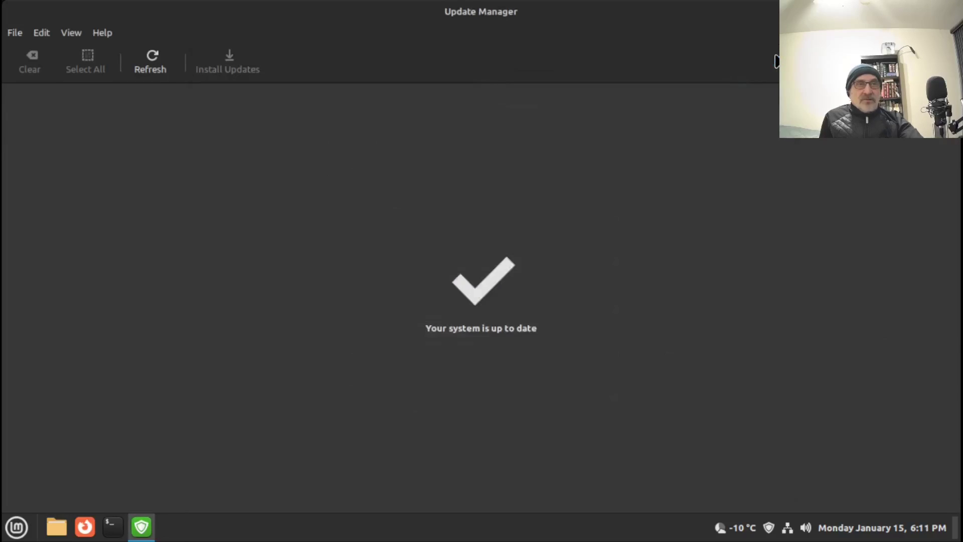
click(951, 12)
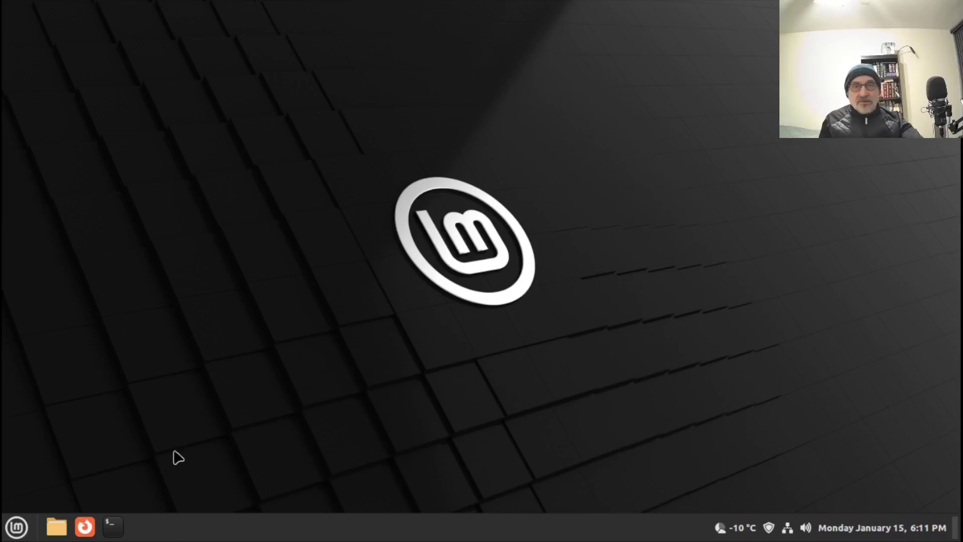
click(113, 526)
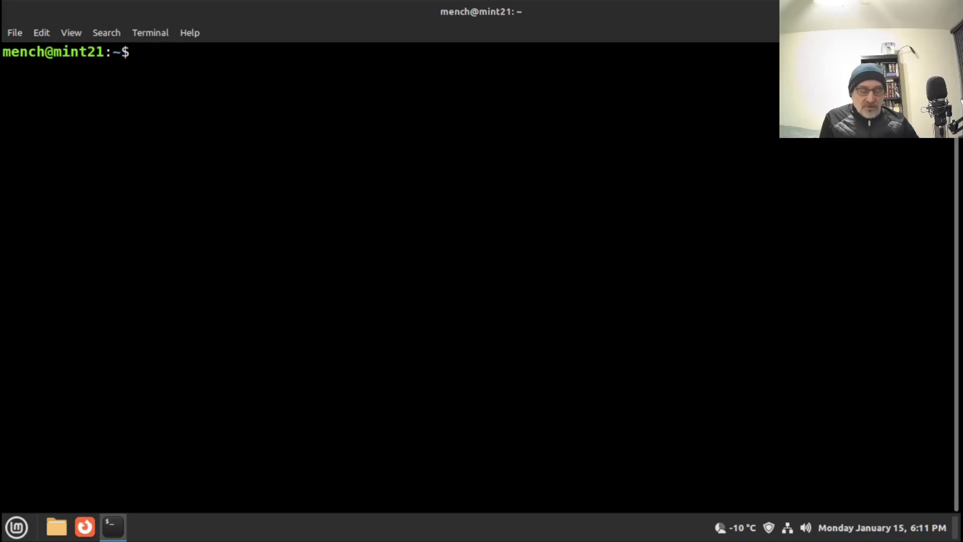
text(n)
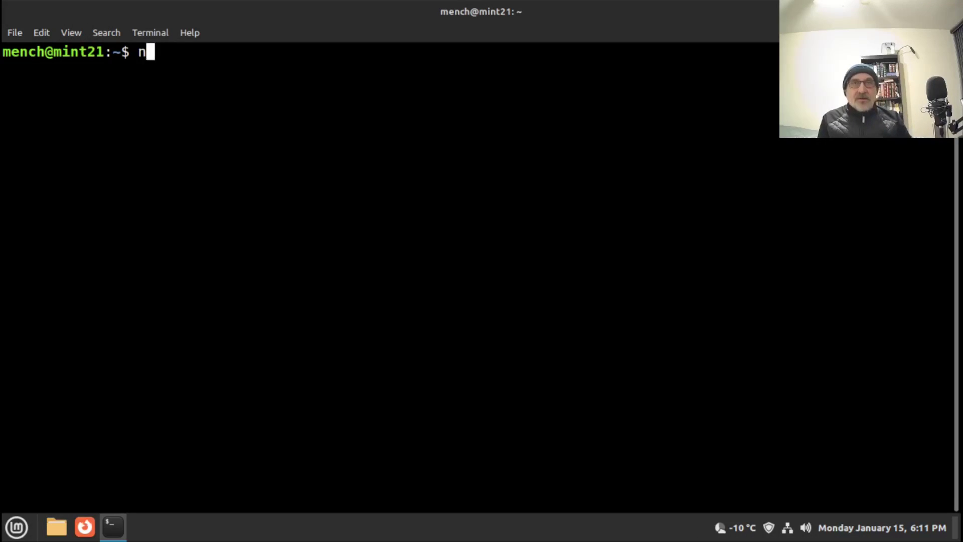
text(eofetch)
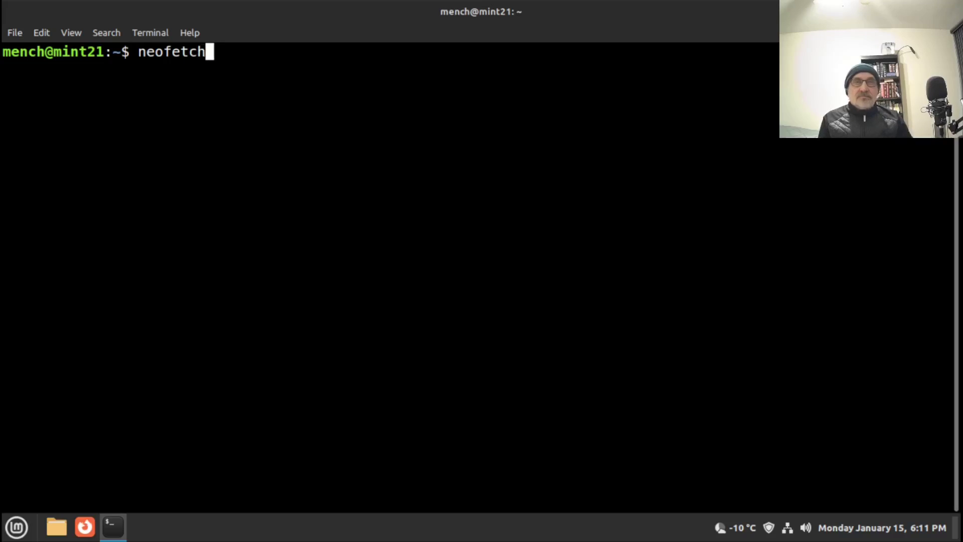
key(Return)
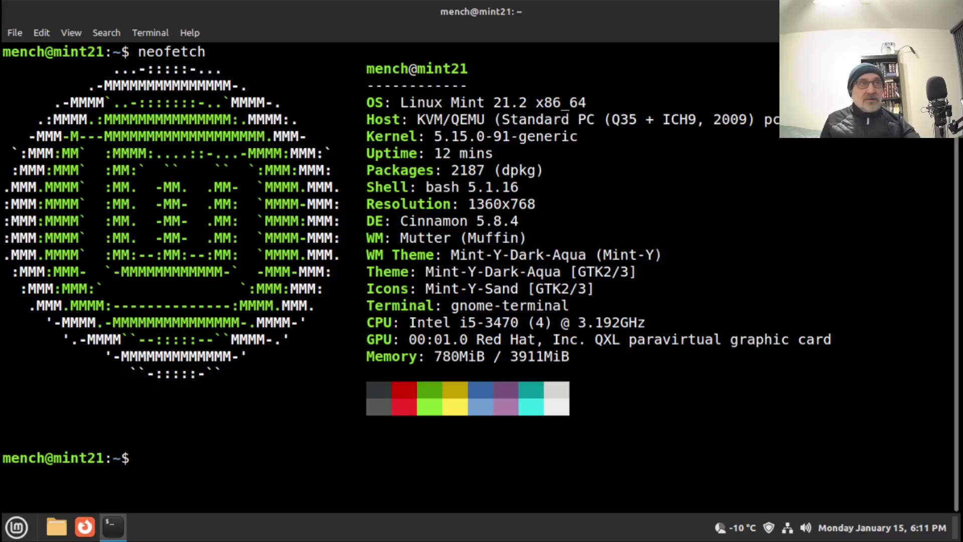
key(super+d)
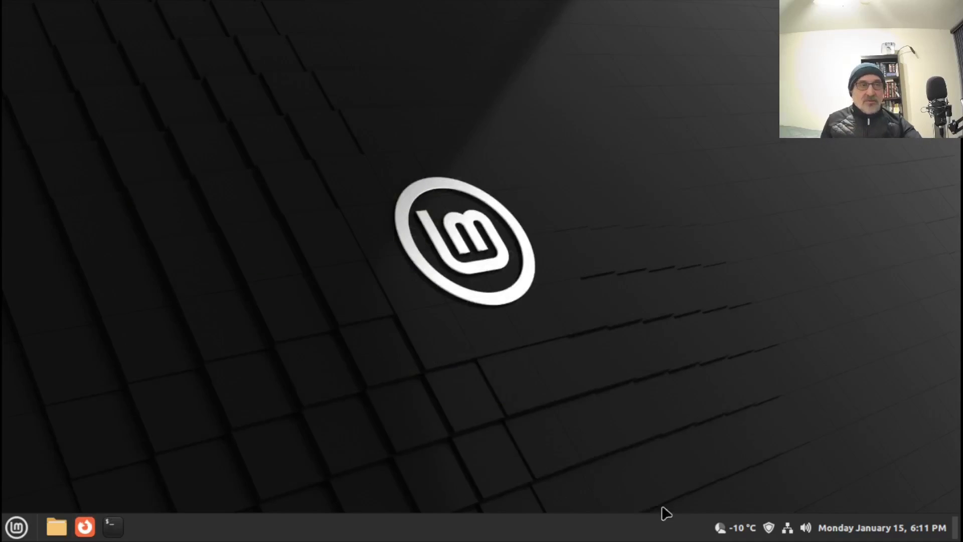
Step: Reopen Update Manager from the tray and start Edit > Upgrade to Linux Mint 21.3 Virginia
right_click(769, 528)
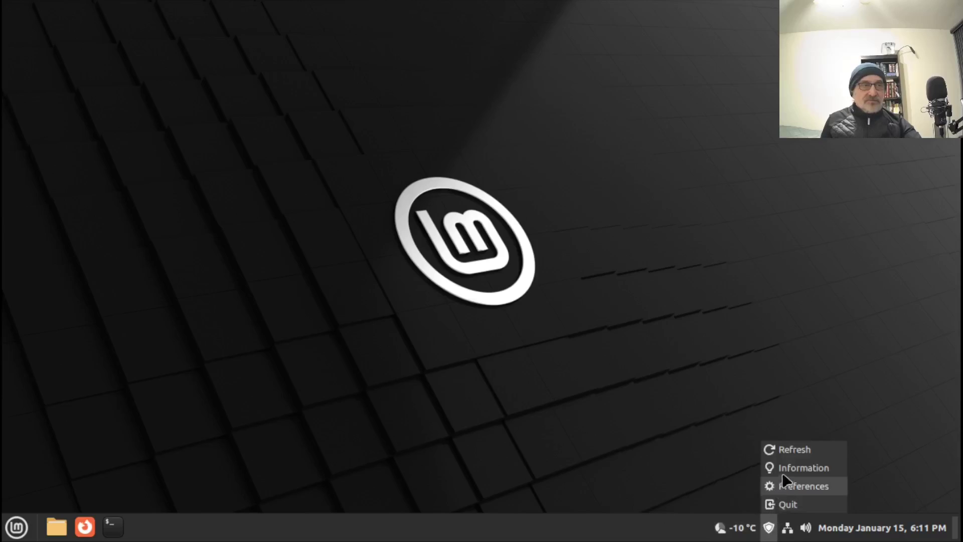
click(767, 530)
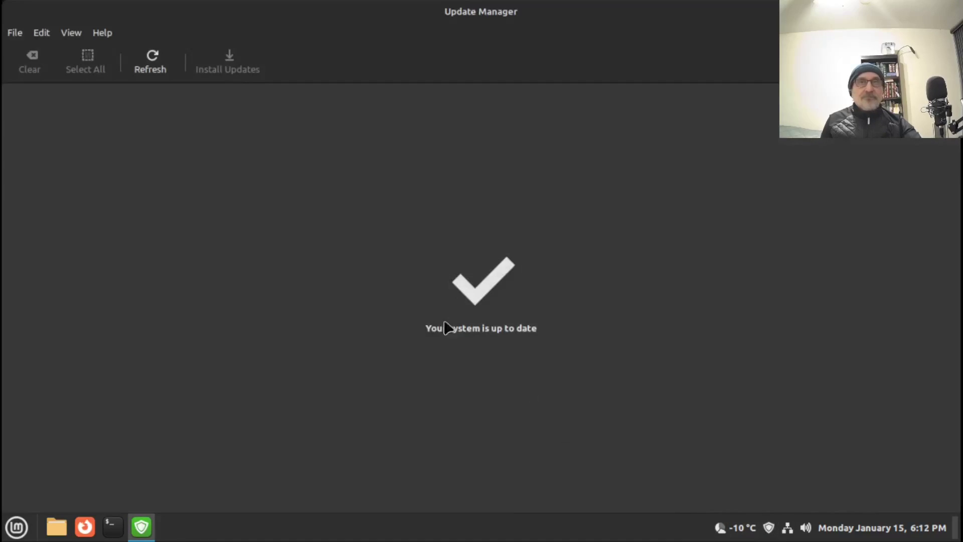
click(44, 33)
mouse_move(70, 32)
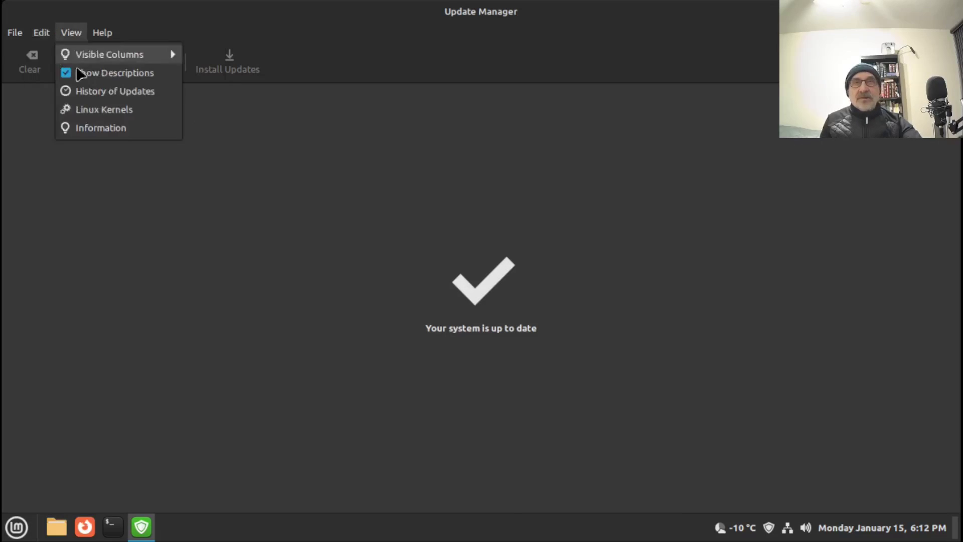
mouse_move(42, 38)
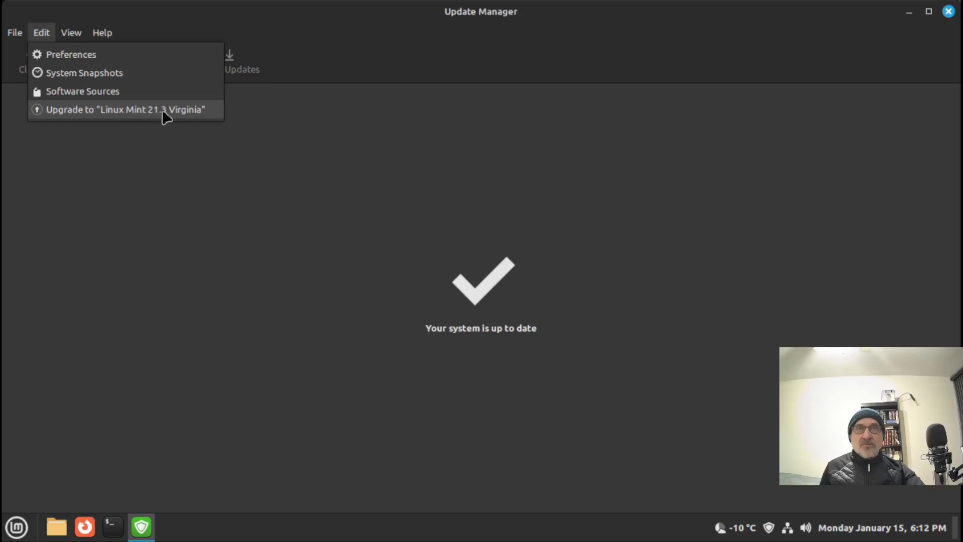
click(194, 112)
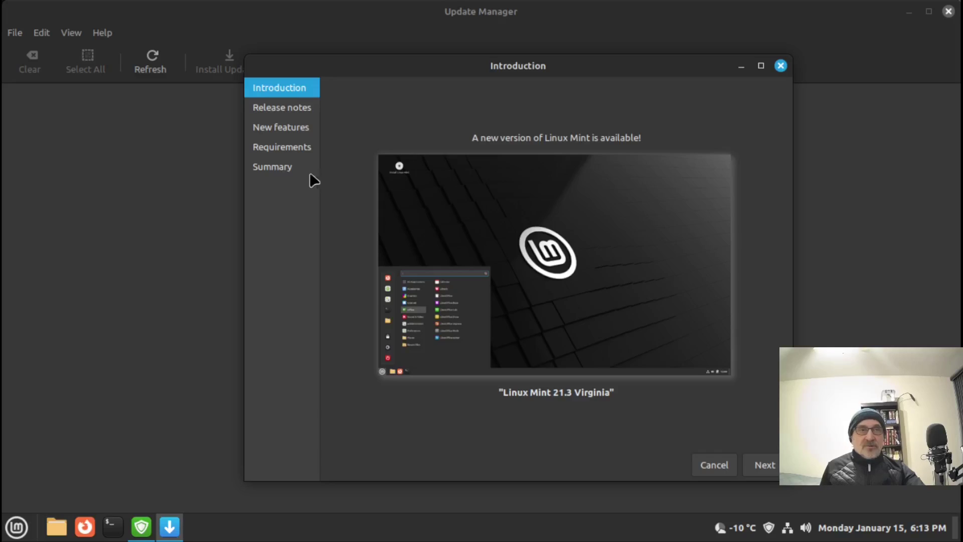
Step: Step past release notes, new features and requirements, accept the risk, and apply the 21.3 upgrade
click(765, 464)
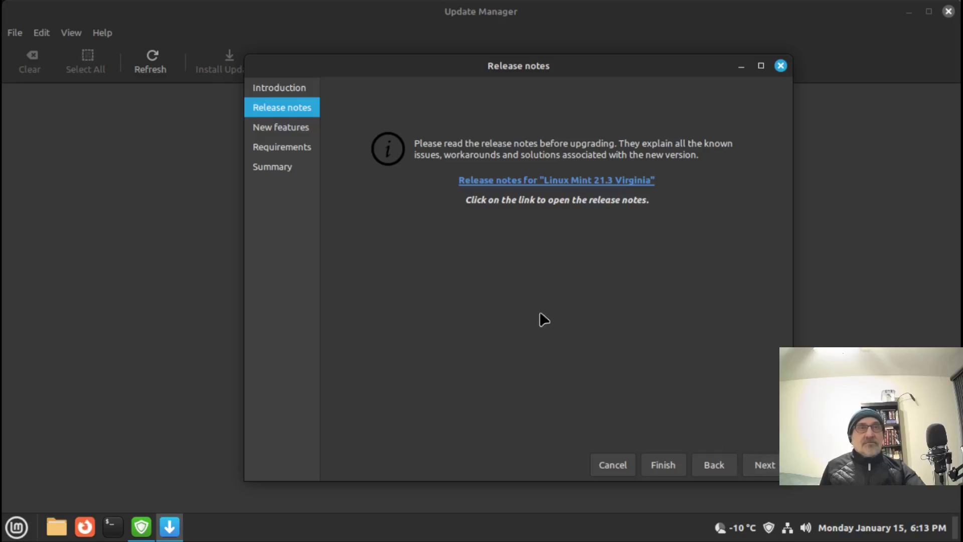
click(766, 471)
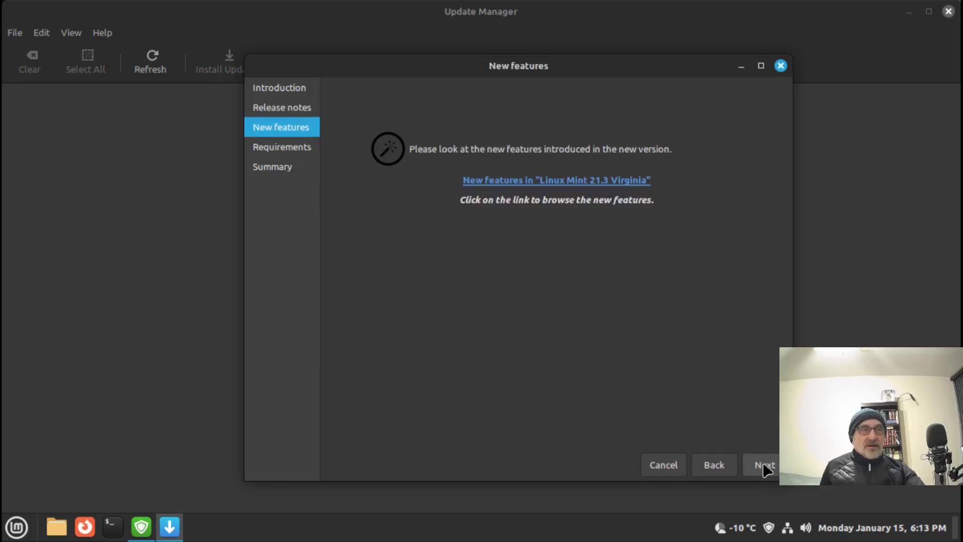
click(764, 469)
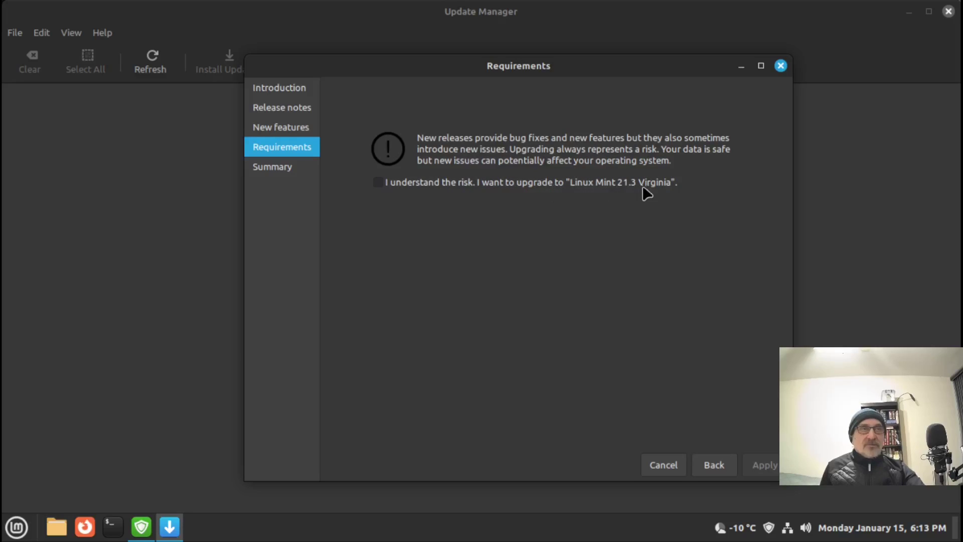
click(378, 182)
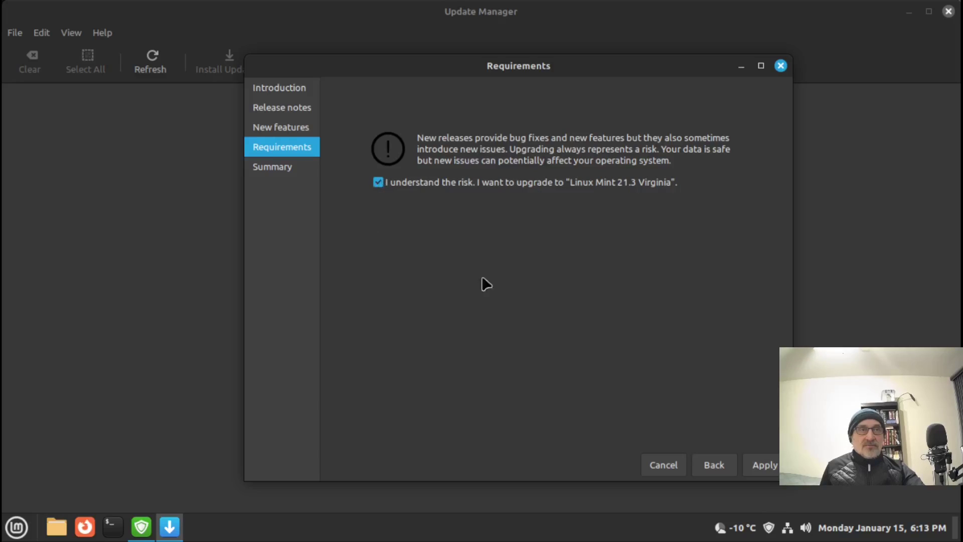
click(763, 464)
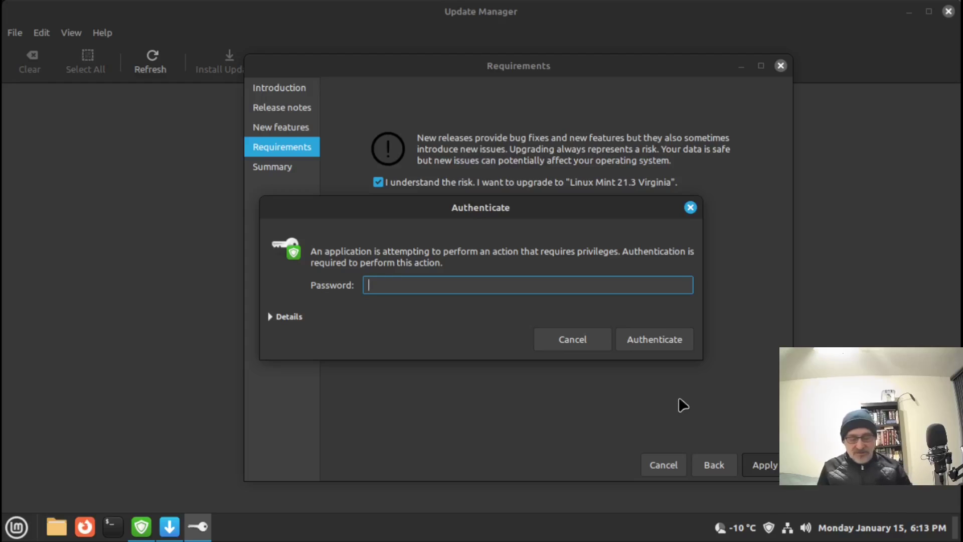
Step: Authorize with the account password, start the package download, and wait until the upgrade succeeds
text(••)
key(Return)
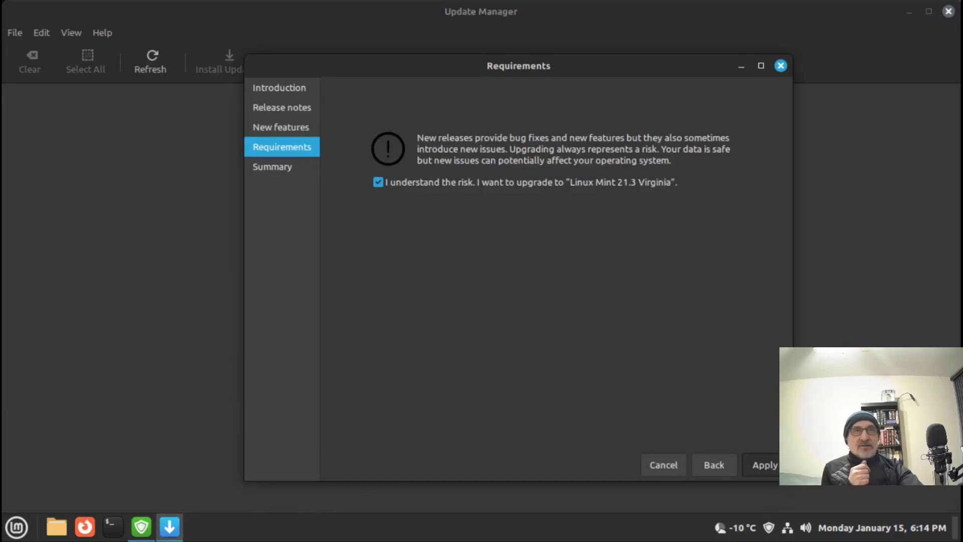
key(Return)
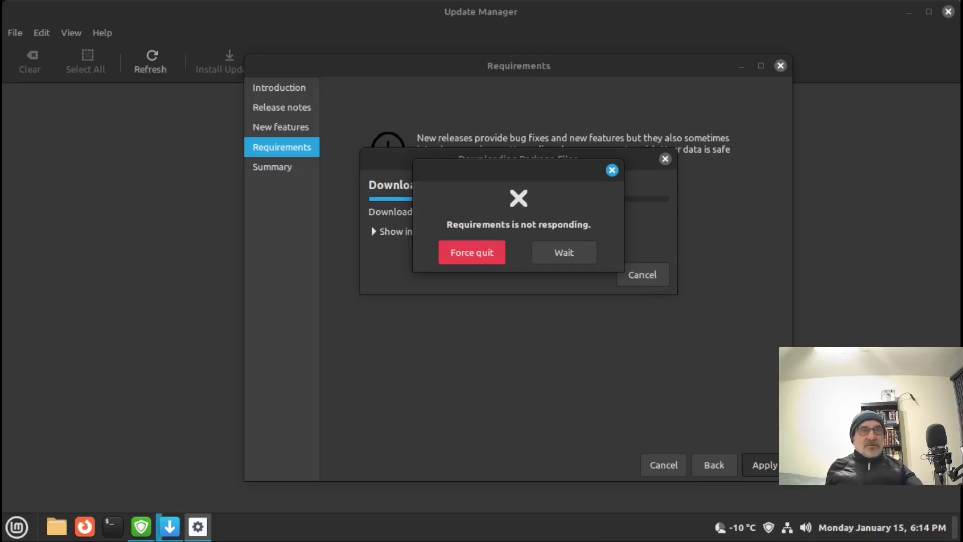
click(558, 252)
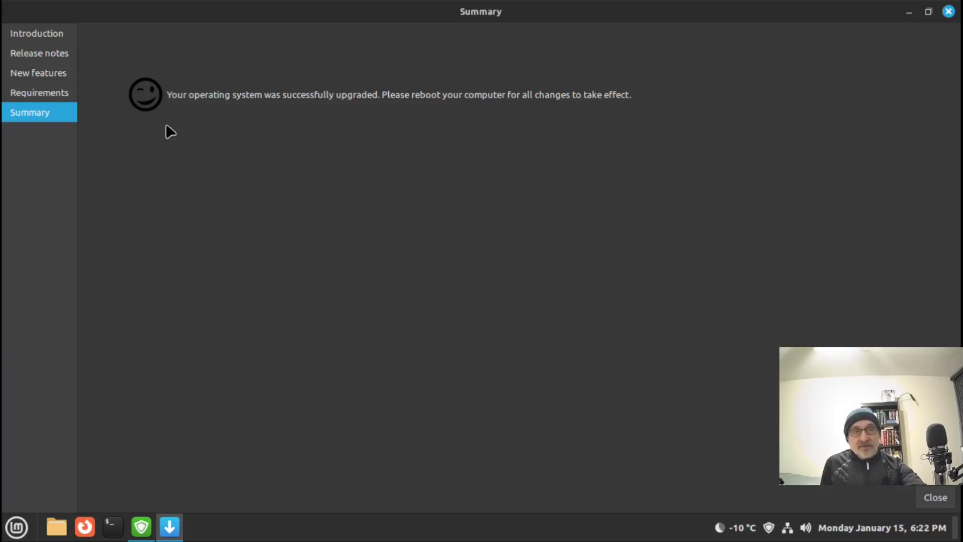
Step: Restart the system from the start menu and log back in with the account password
click(17, 529)
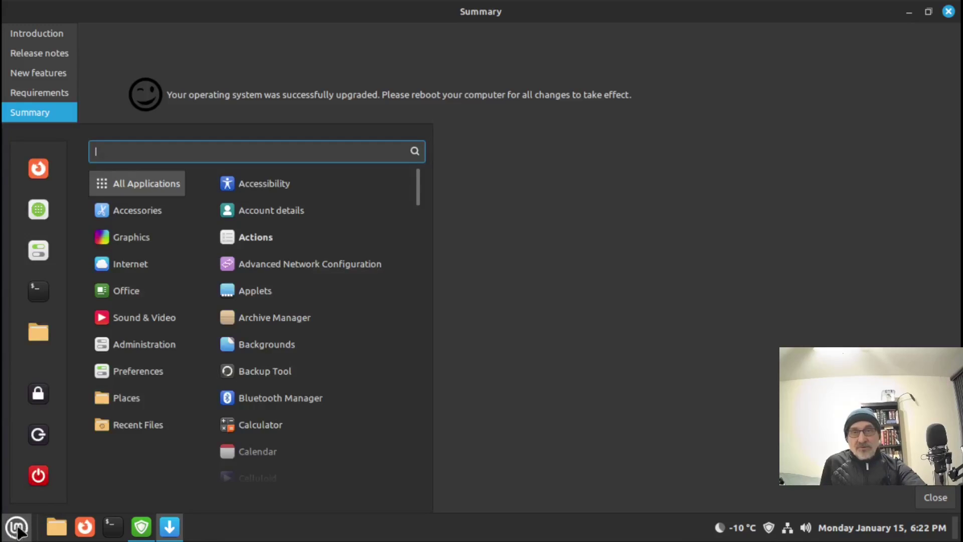
click(40, 474)
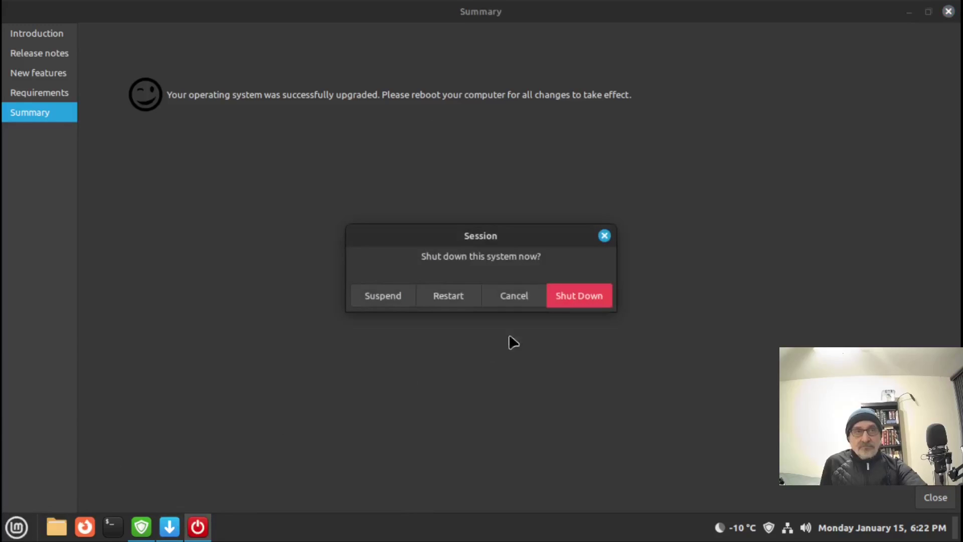
click(447, 296)
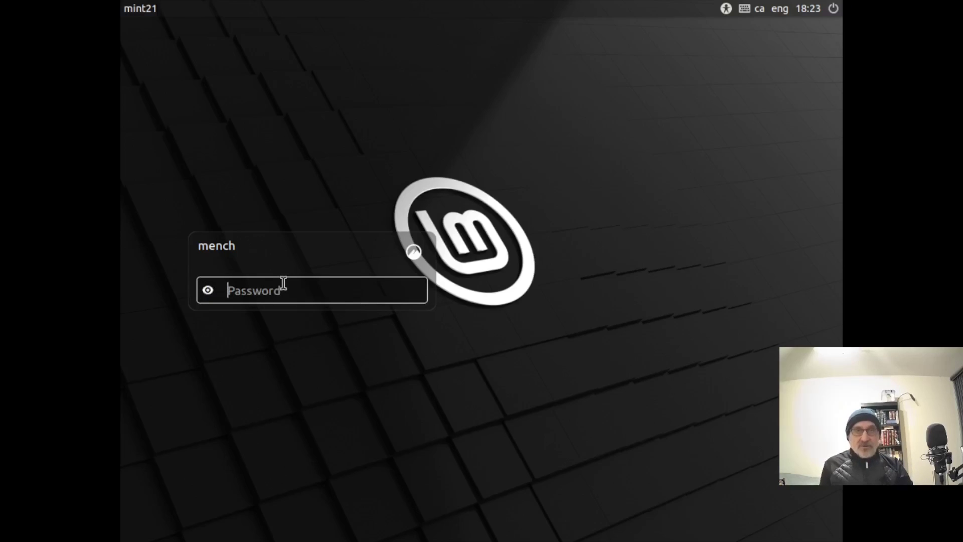
text(mint)
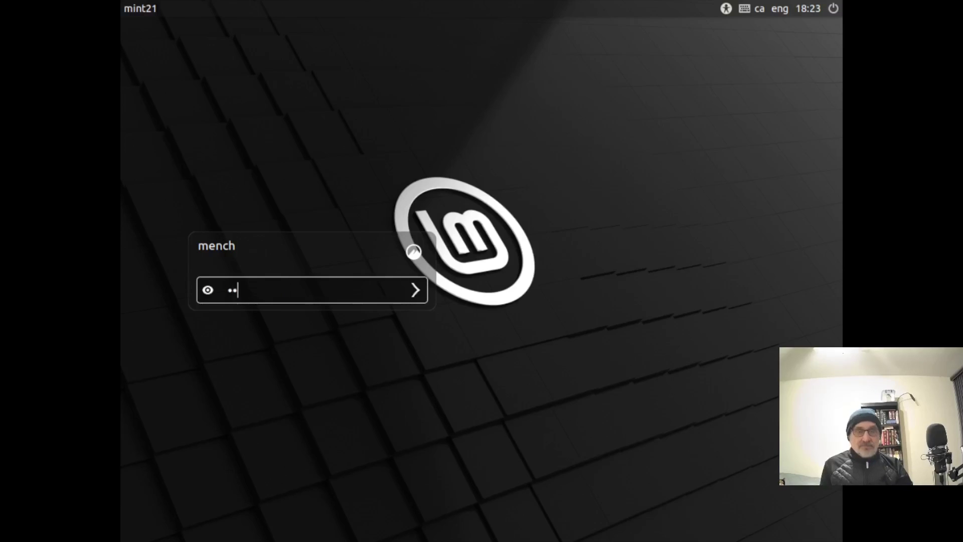
key(Return)
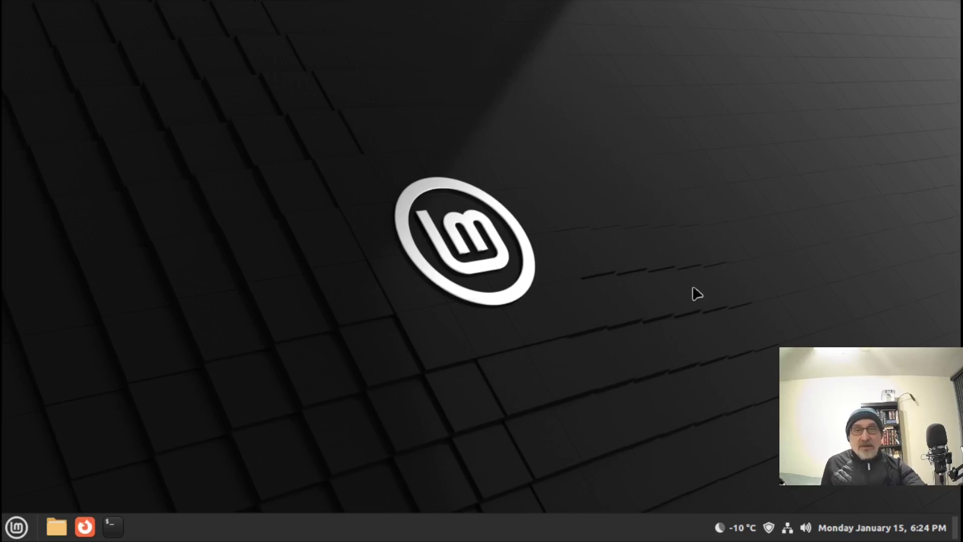
Step: Run neofetch in a maximized terminal to confirm Mint 21.3 with Cinnamon 6.0.4, then close it
click(113, 525)
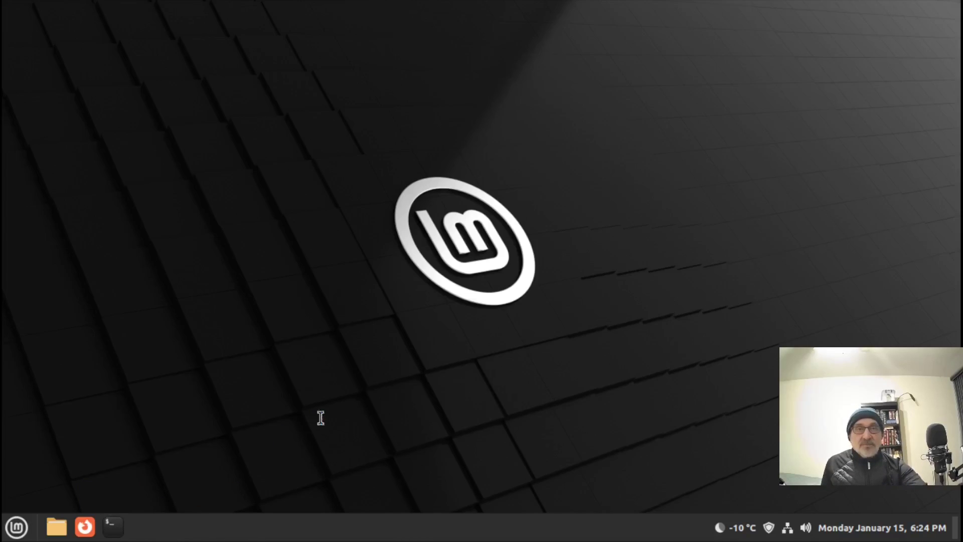
key(super+Up)
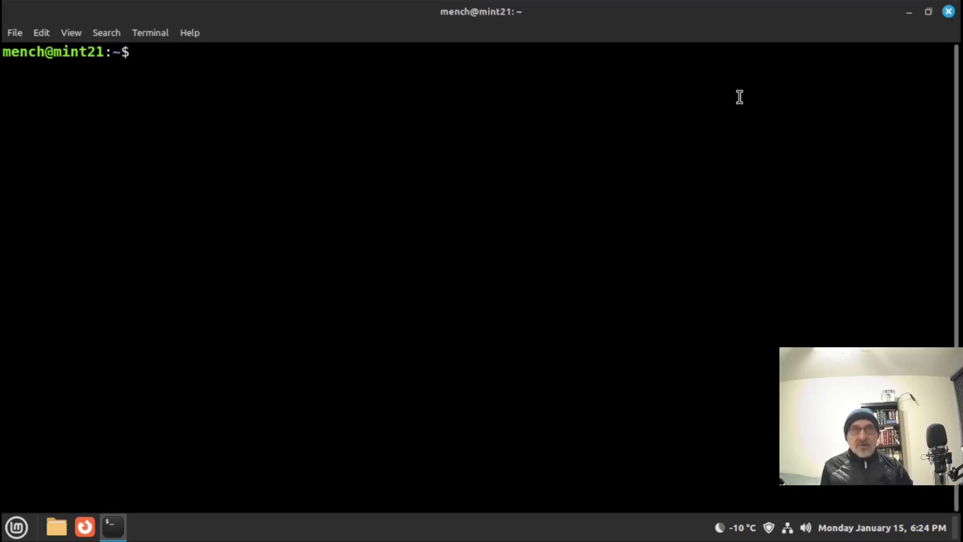
text(neofetch)
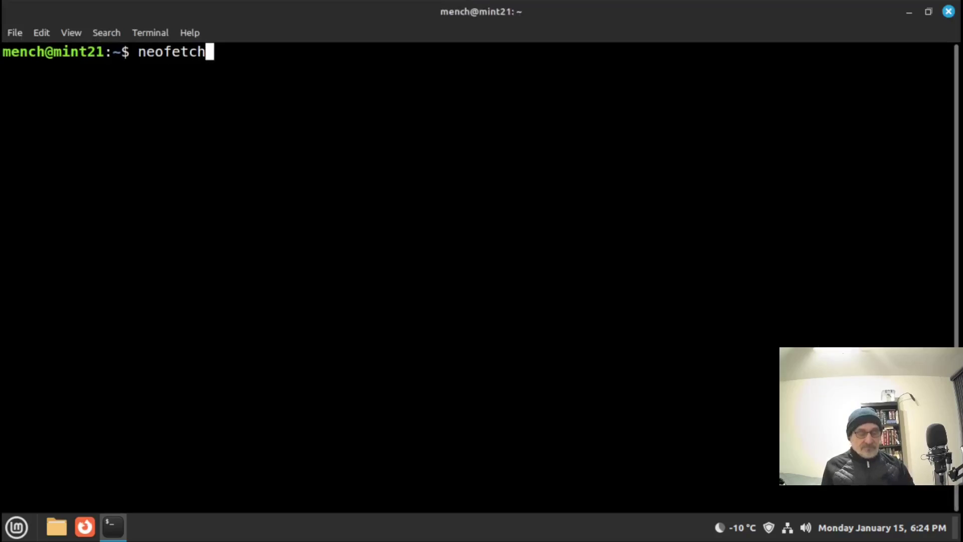
key(Return)
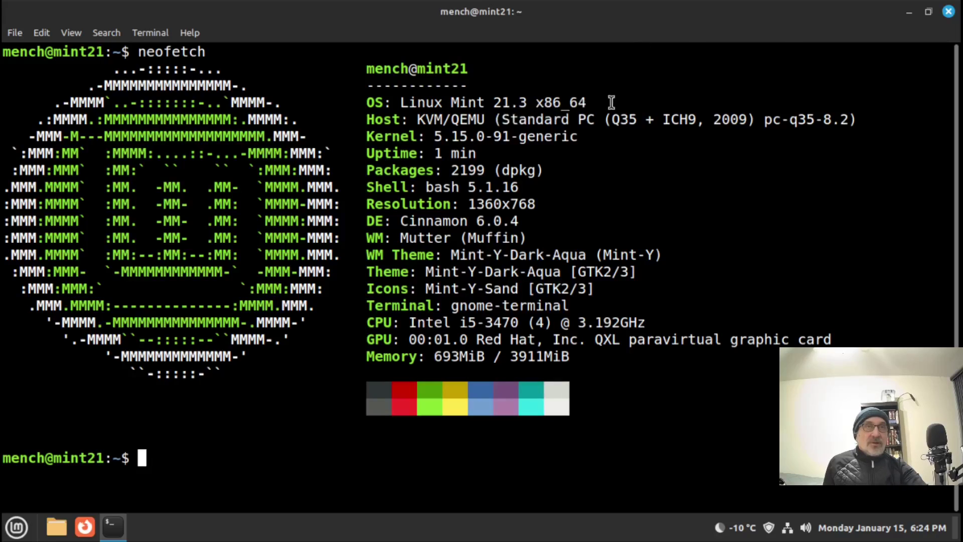
click(948, 11)
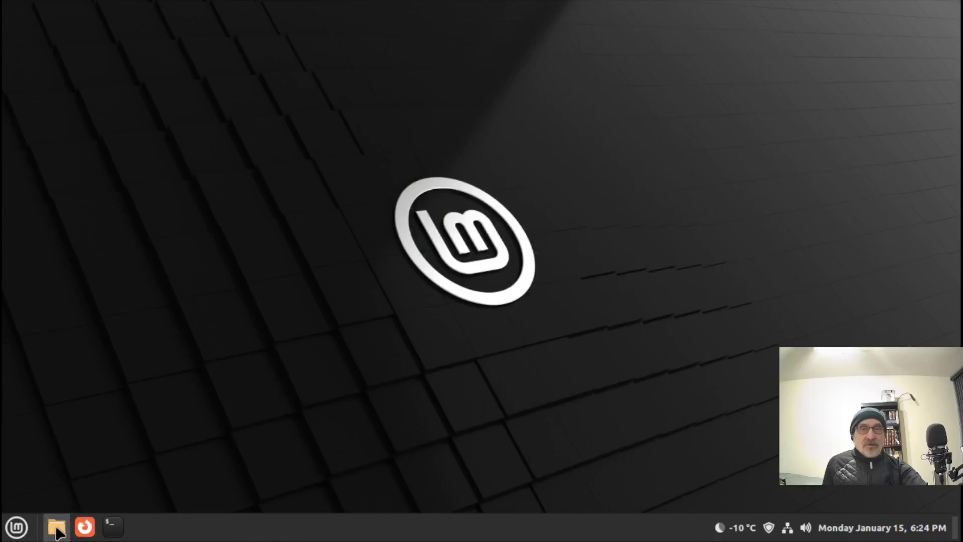
click(56, 526)
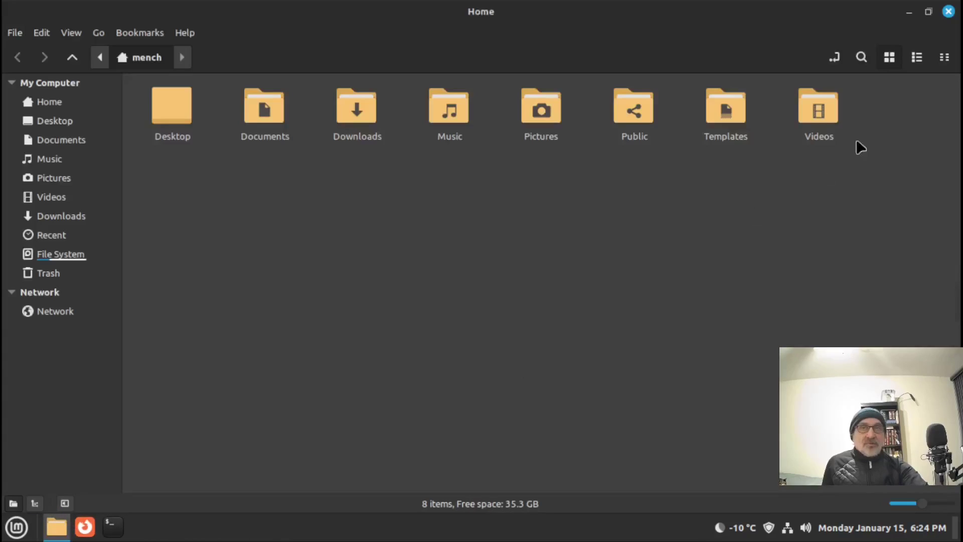
click(949, 11)
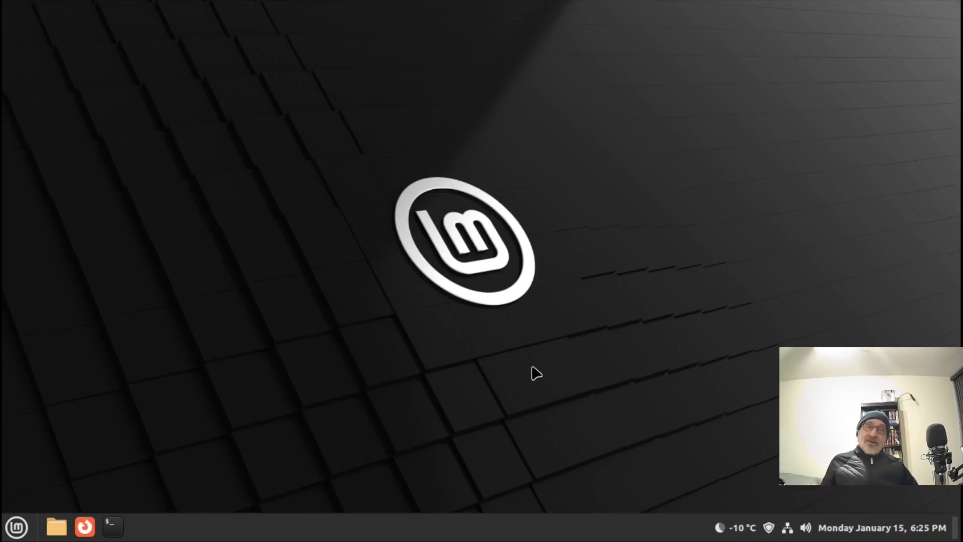
Step: Leave the Mint 21.2 guest fullscreen, run the LMDE-6 VM, boot LMDE 6 Faye and unlock its disk
click(948, 49)
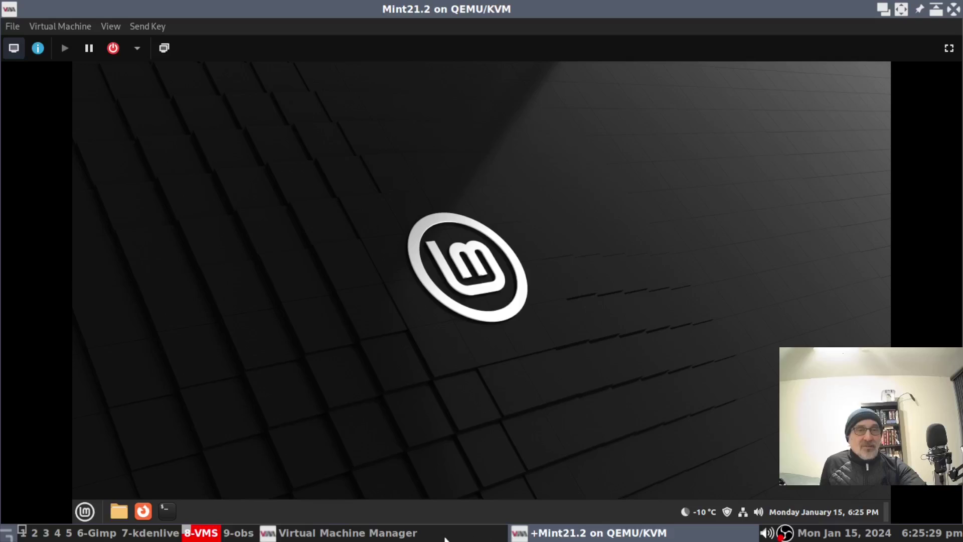
click(432, 538)
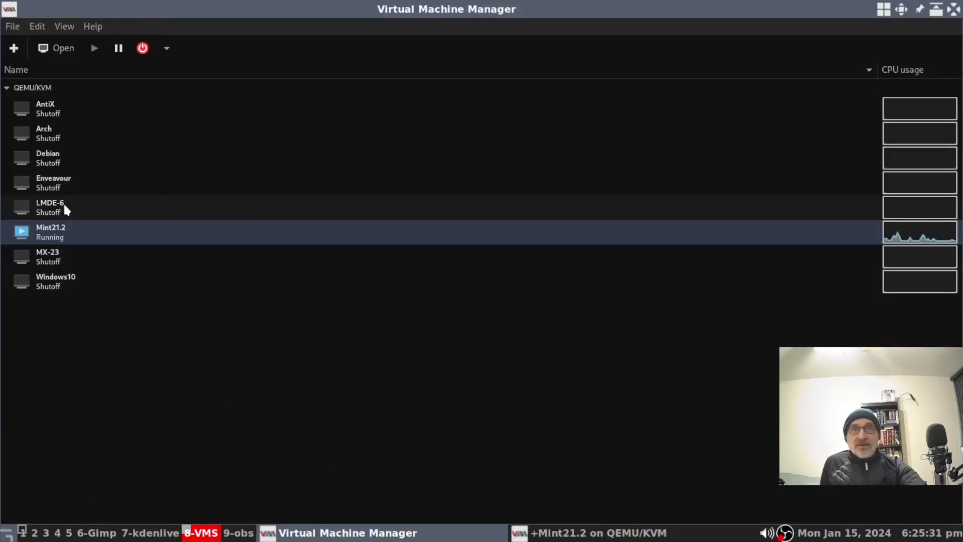
click(65, 205)
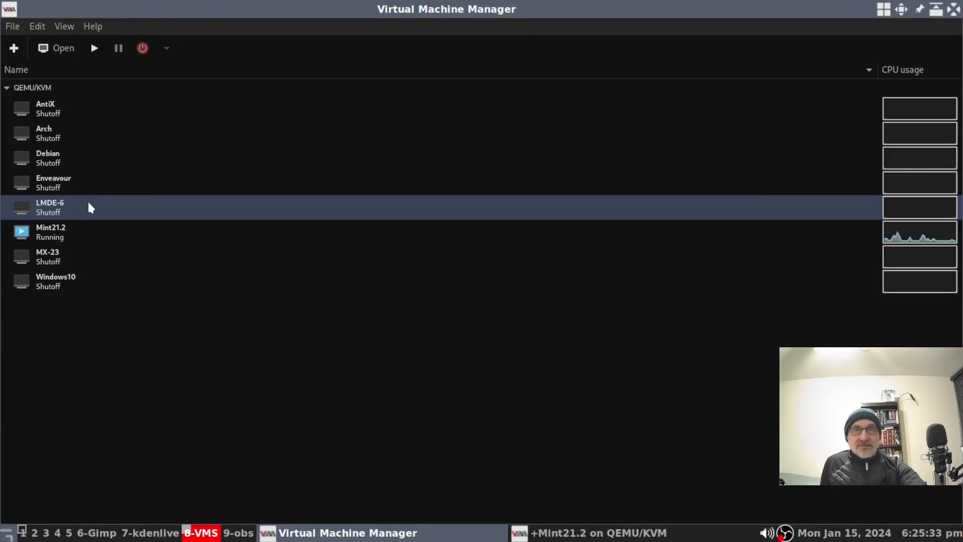
double_click(91, 207)
click(547, 48)
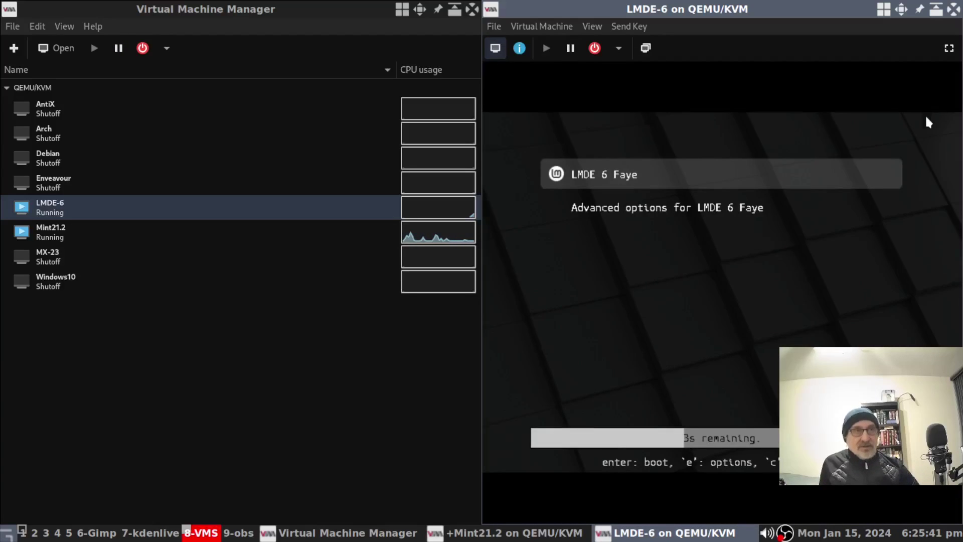
key(Return)
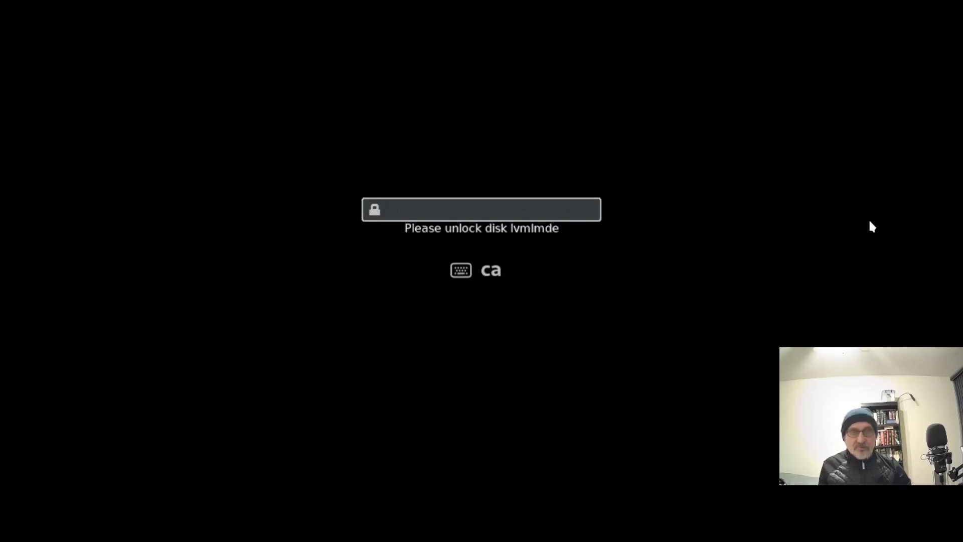
key(Return)
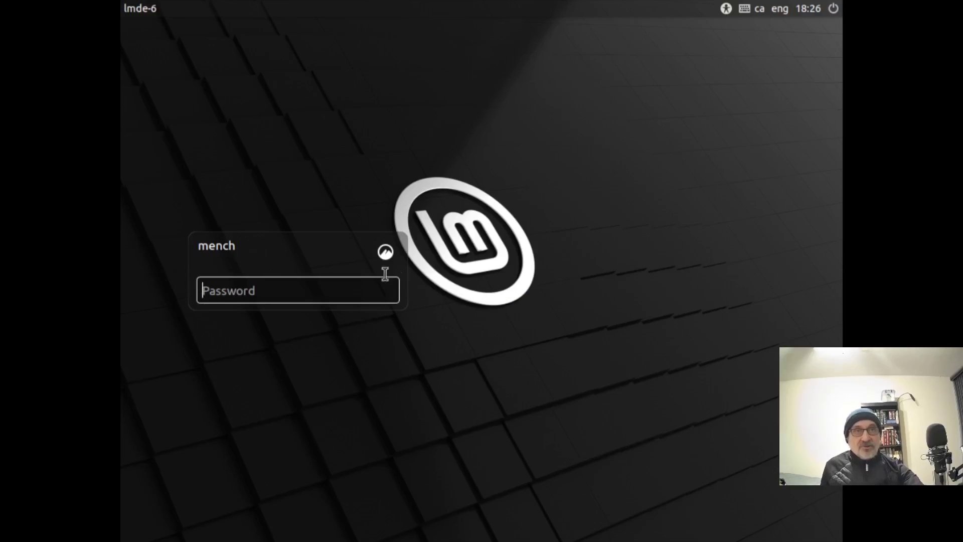
Step: Log in to LMDE 6 with the account password and switch to the Linux Mint blog workspace
click(386, 252)
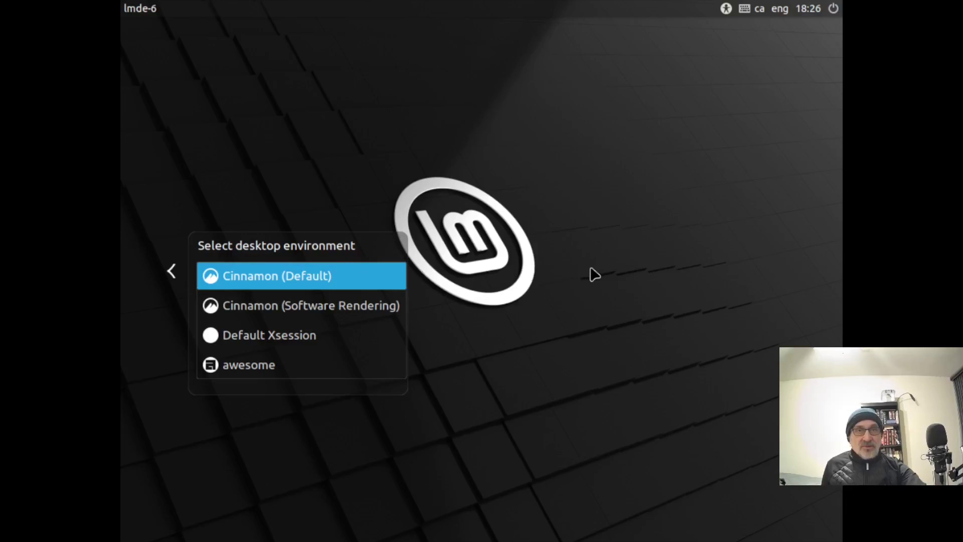
click(175, 274)
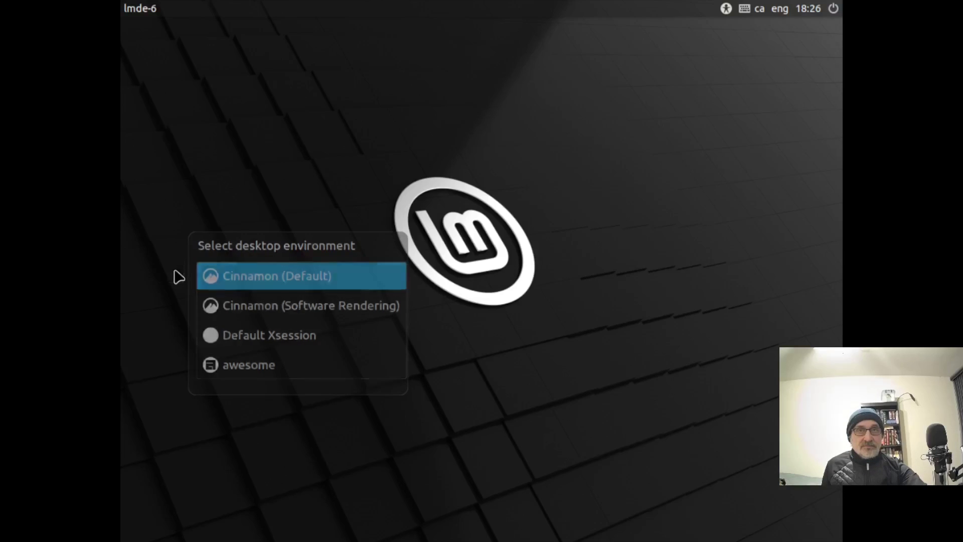
text(••)
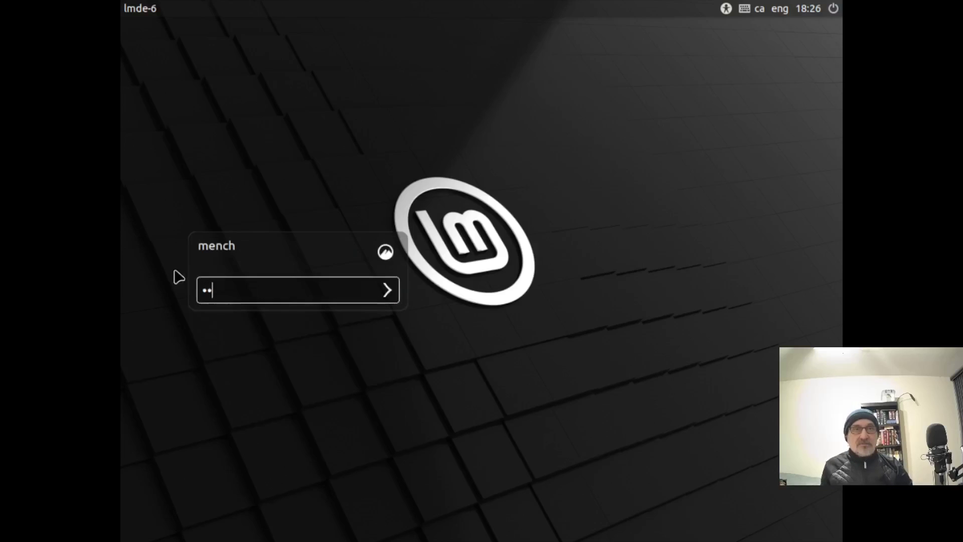
key(Return)
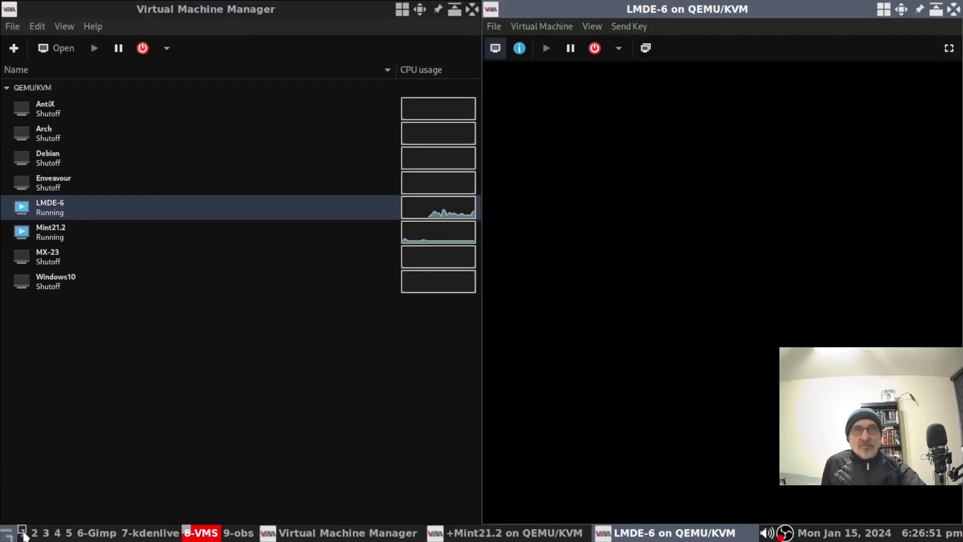
click(22, 533)
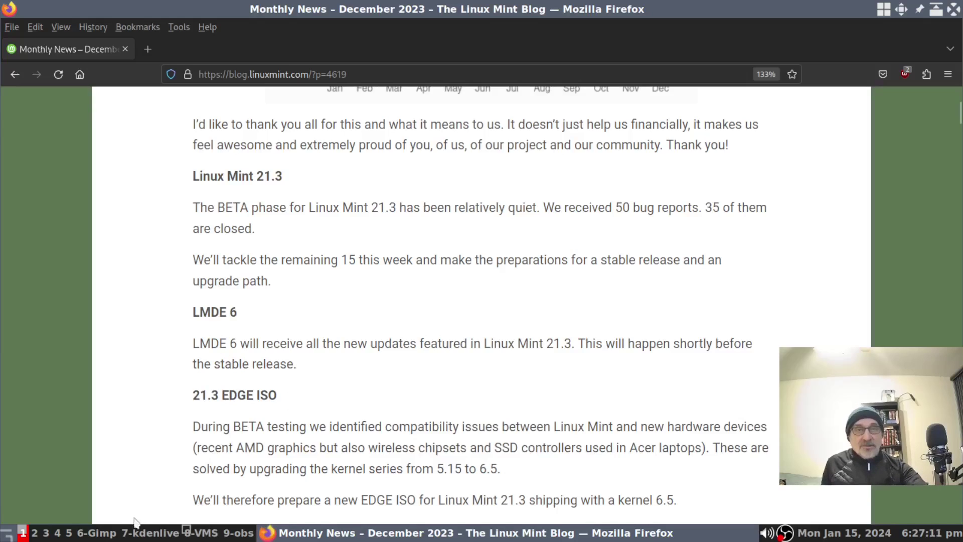
Step: Return to the 8-VMS workspace, then minimize, restore and maximize the LMDE-6 guest window
click(206, 535)
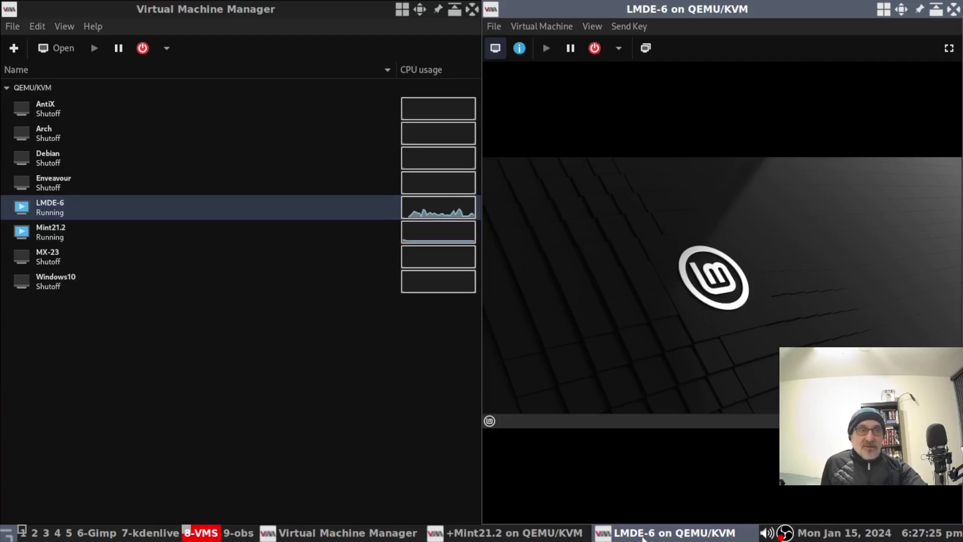
click(667, 533)
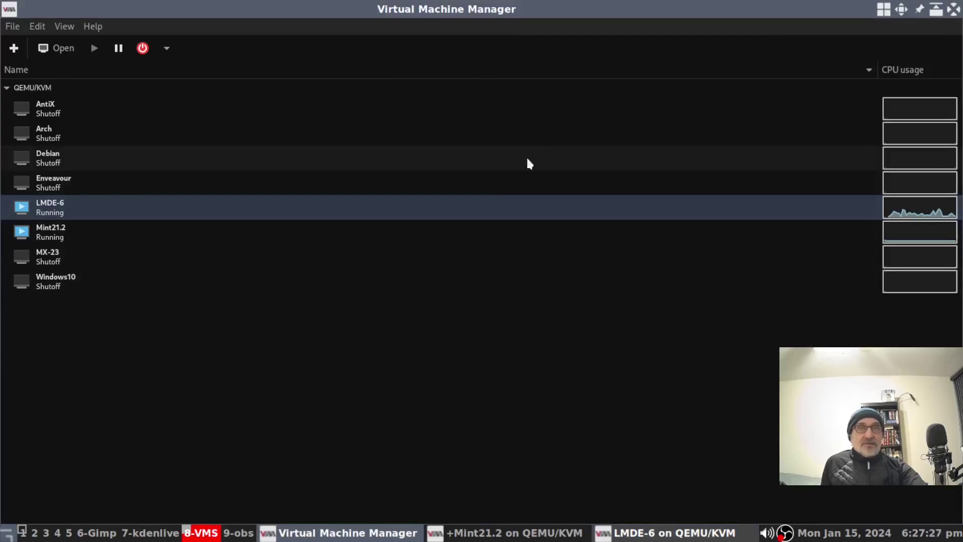
click(667, 534)
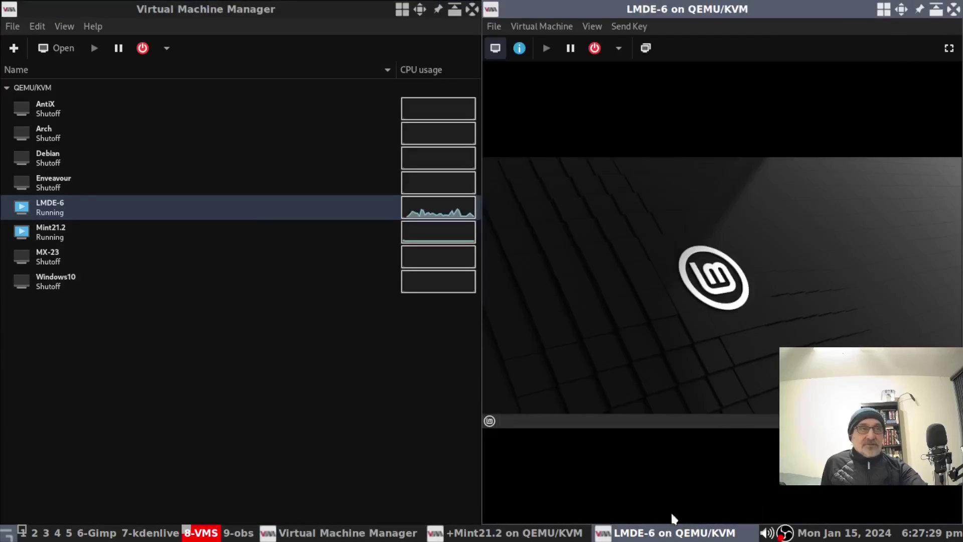
double_click(907, 15)
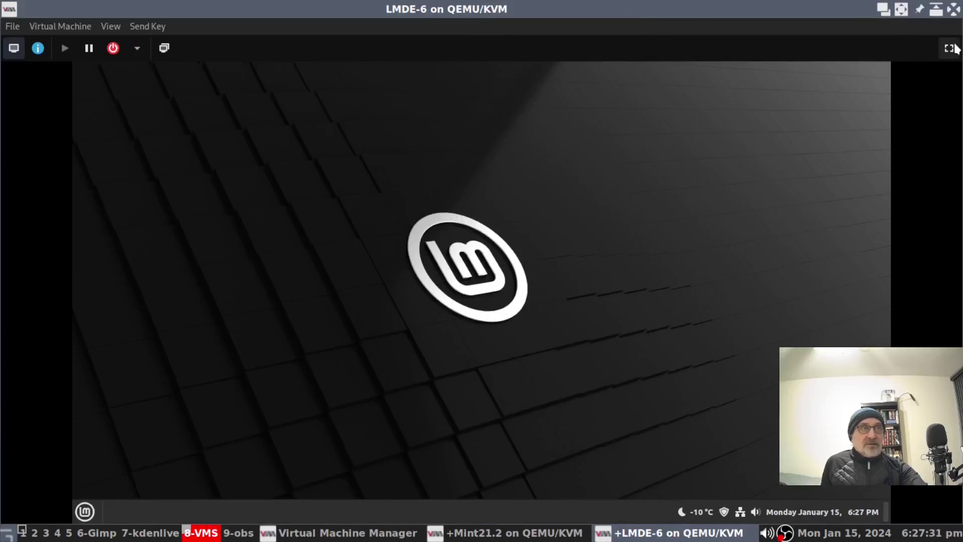
Step: Make the guest display full screen, then run neofetch in xterm to show LMDE 6 with Cinnamon 5.8.4
click(948, 47)
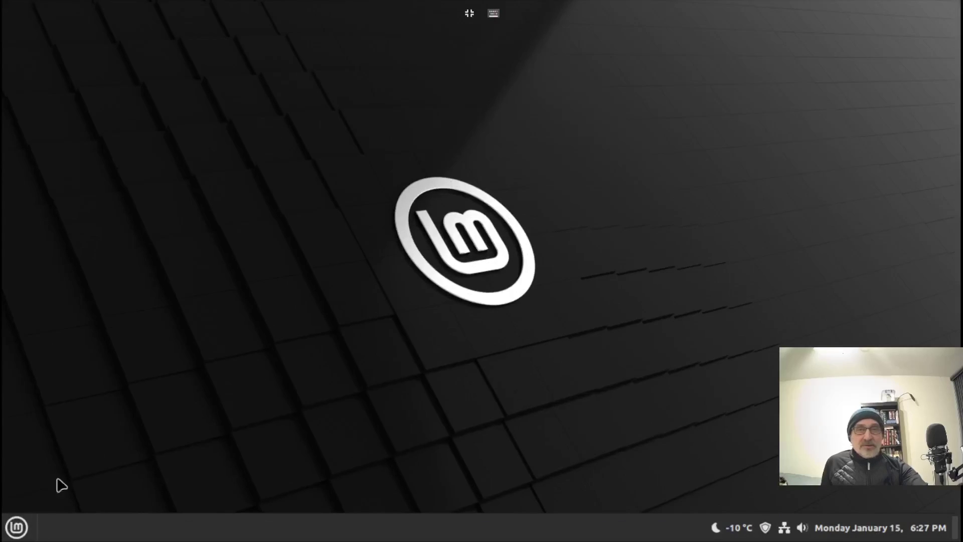
click(16, 526)
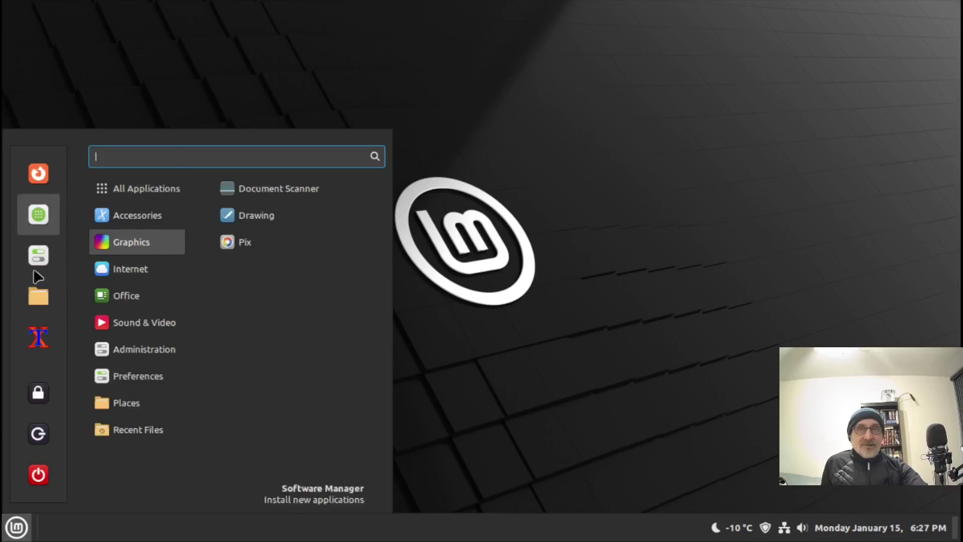
click(35, 334)
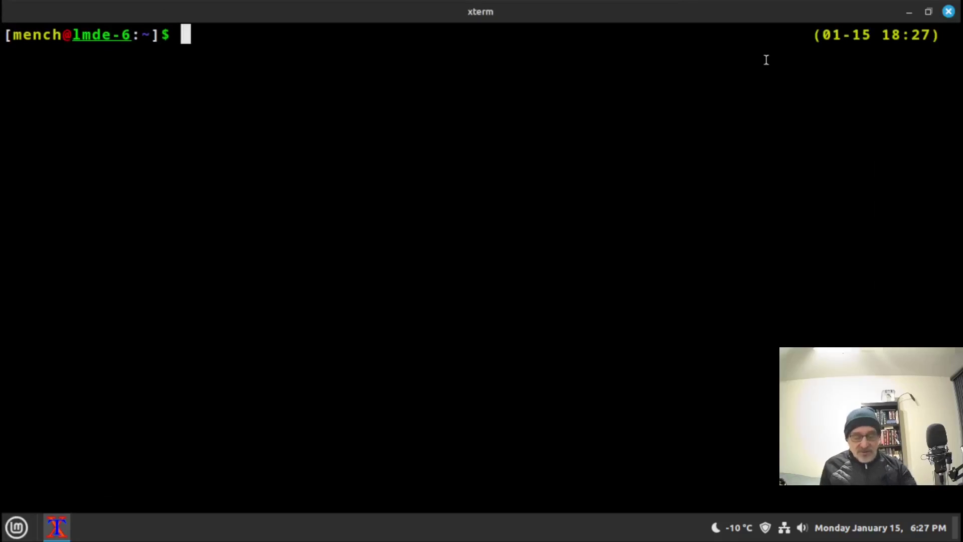
text(neofetch)
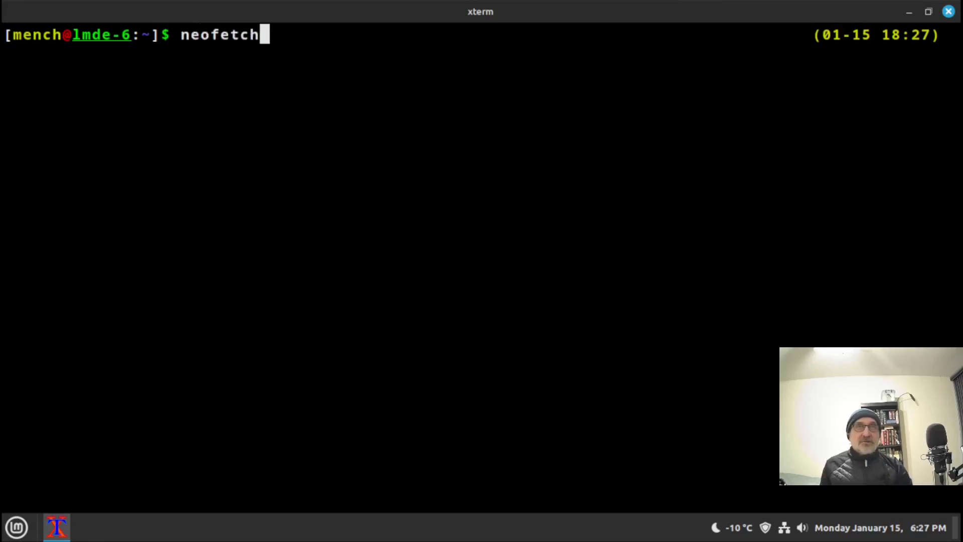
key(Return)
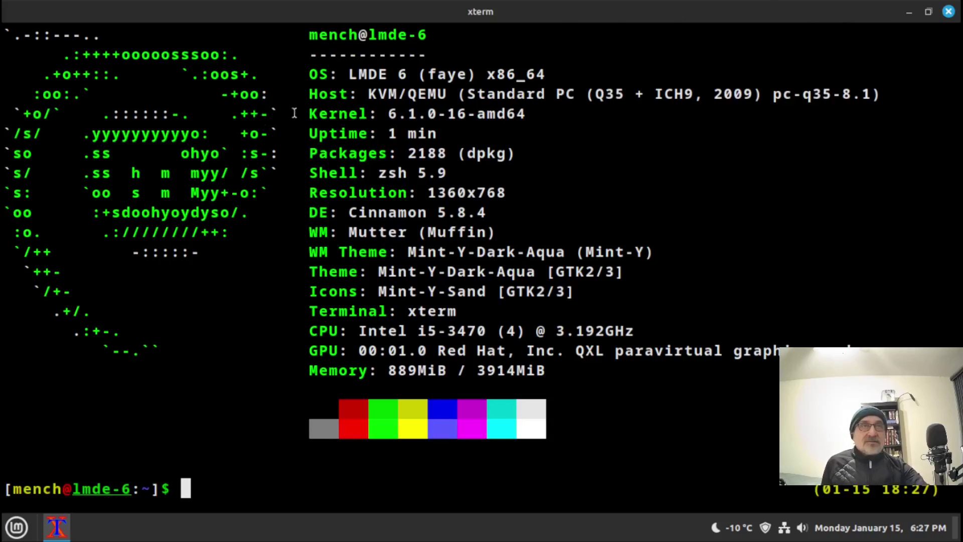
Step: Close the terminal window on the Cinnamon desktop
click(949, 12)
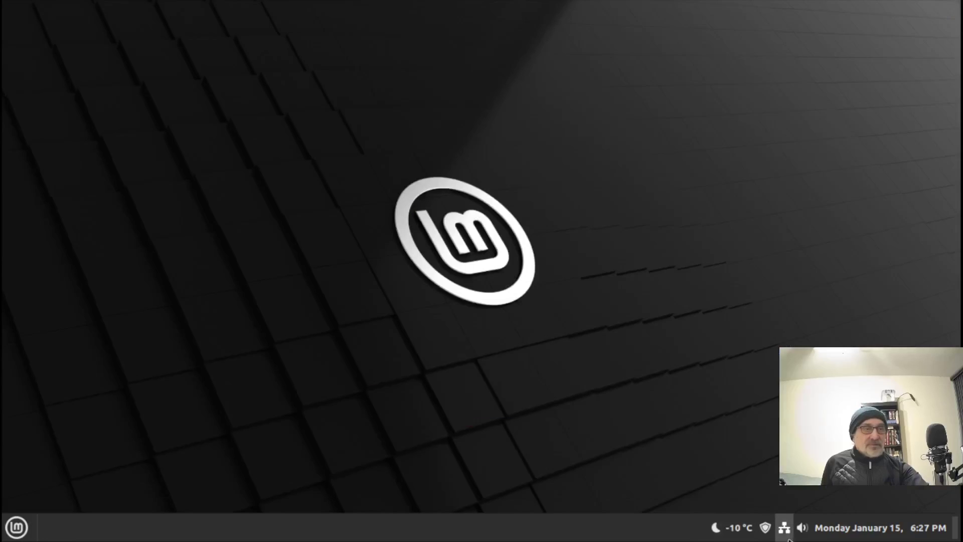
right_click(766, 528)
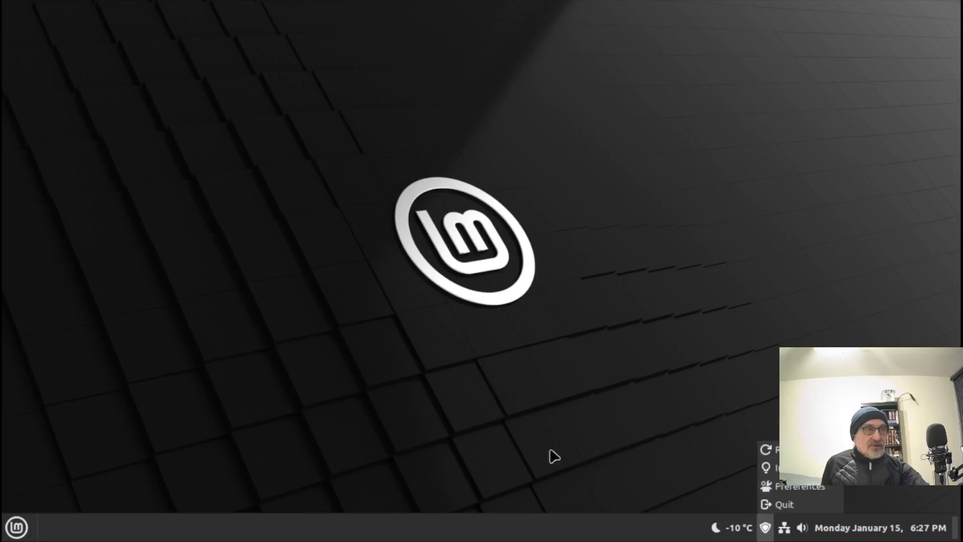
click(266, 453)
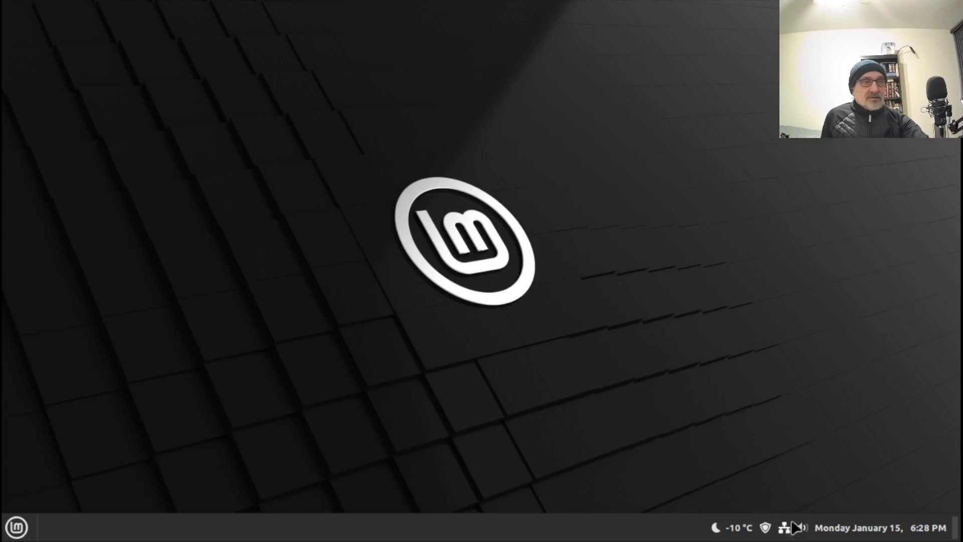
Step: Refresh the update check from the shield tray icon and open Update Manager
click(765, 526)
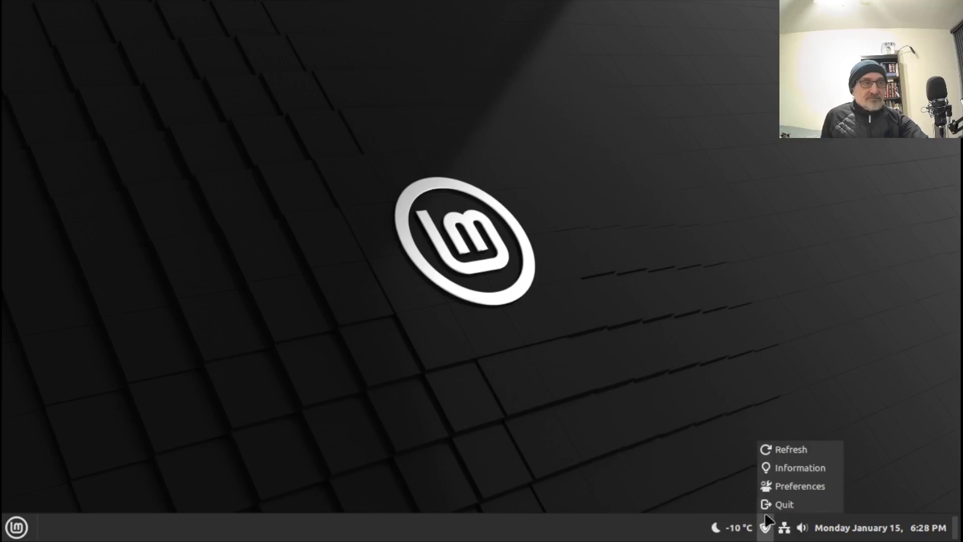
click(781, 450)
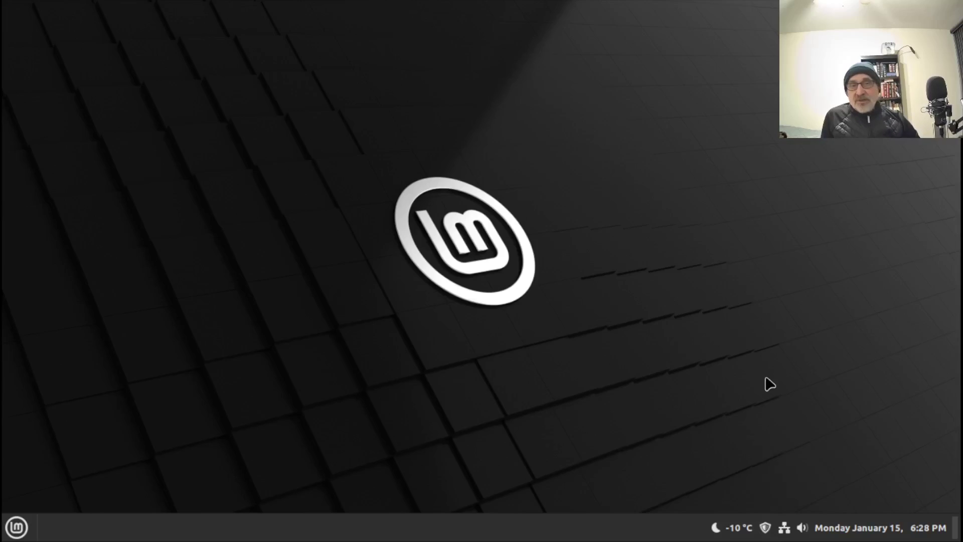
click(765, 527)
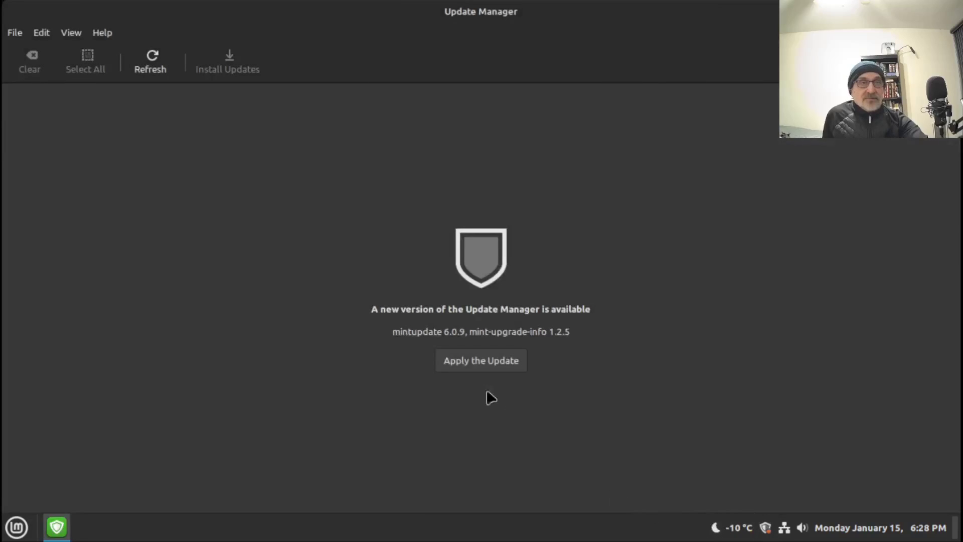
Step: Apply the mintupdate 6.0.9 self-update, then install all 45 updates with extra packages, authenticating each time
click(483, 357)
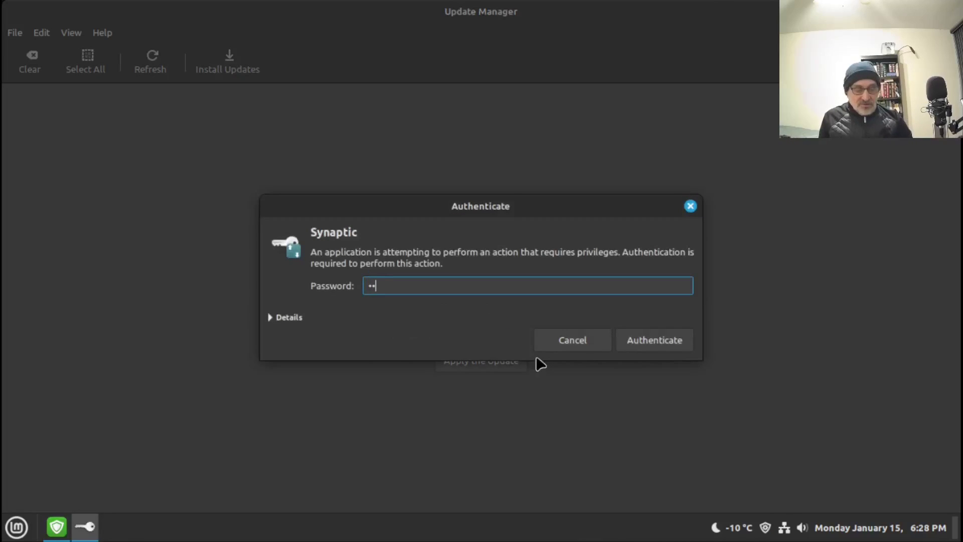
key(Return)
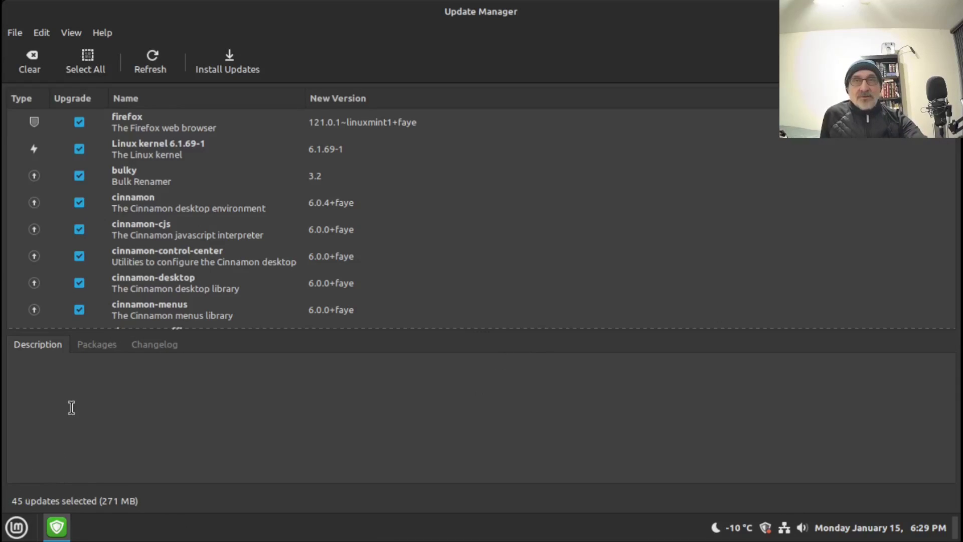
click(229, 66)
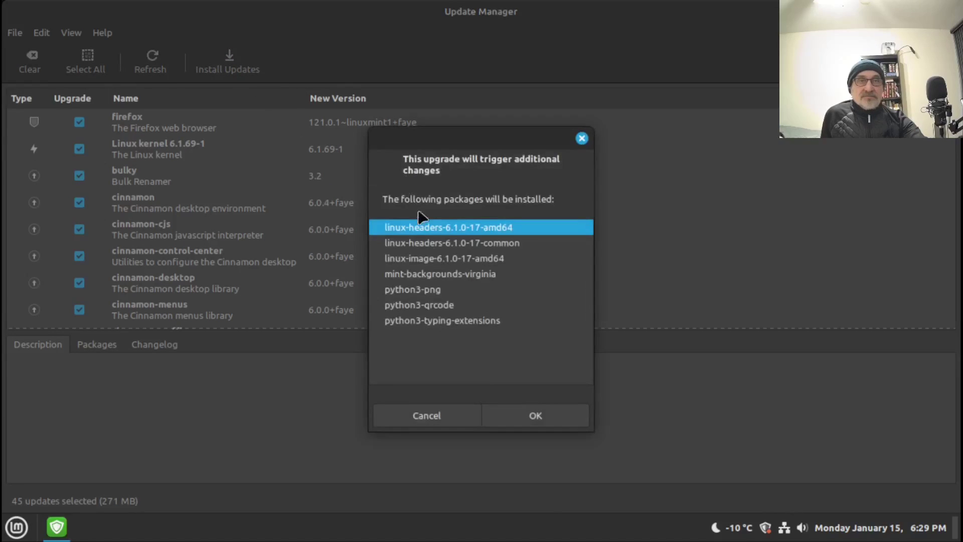
click(544, 413)
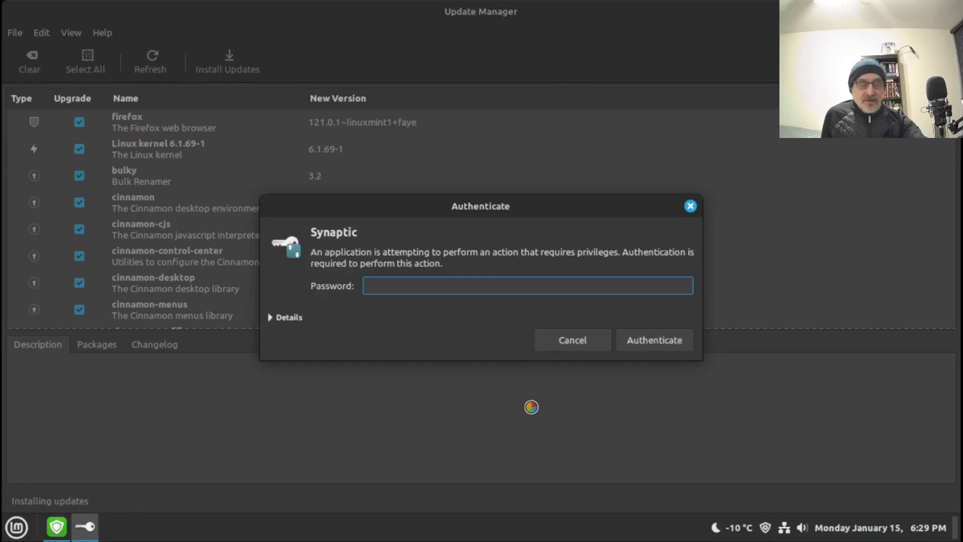
text(•)
key(Return)
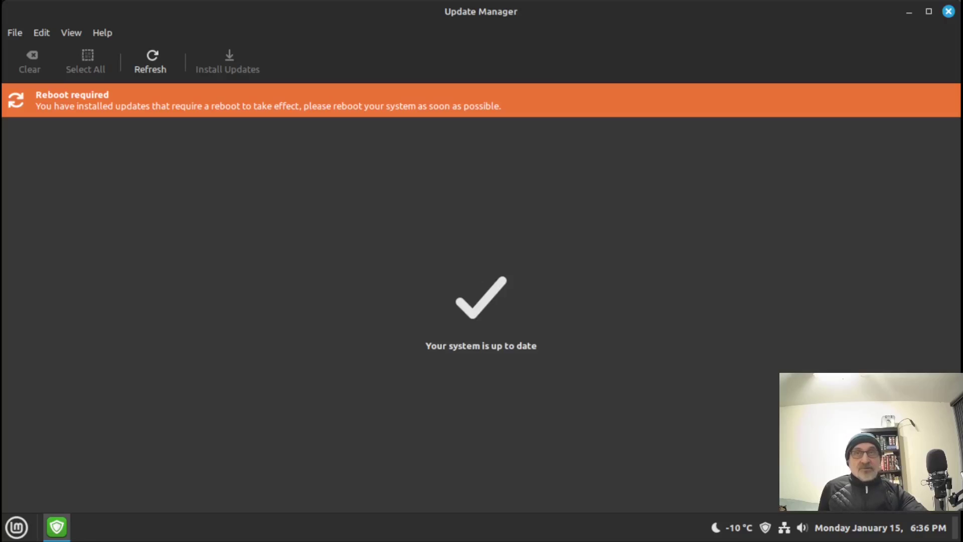
click(948, 12)
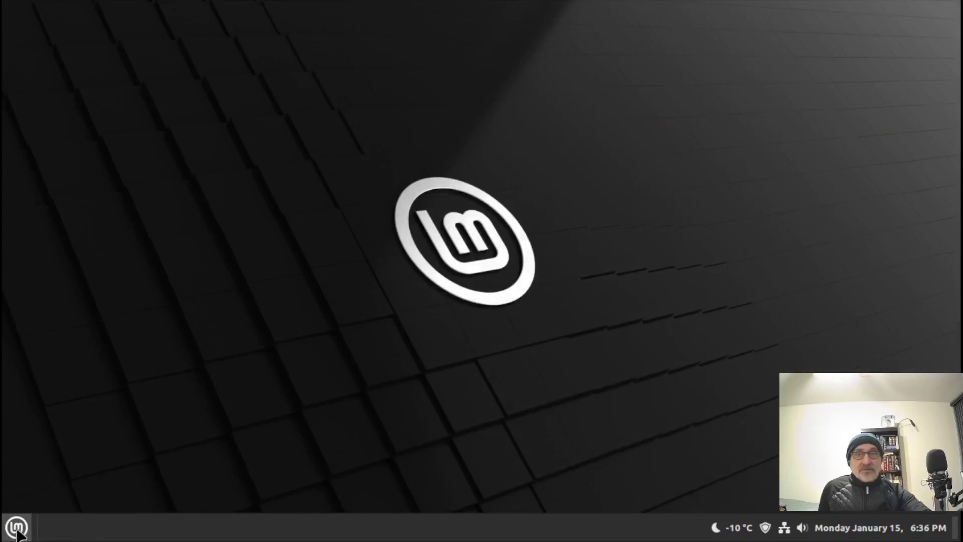
Step: Restart the LMDE 6 system from the Mint menu's power options
click(17, 531)
click(38, 473)
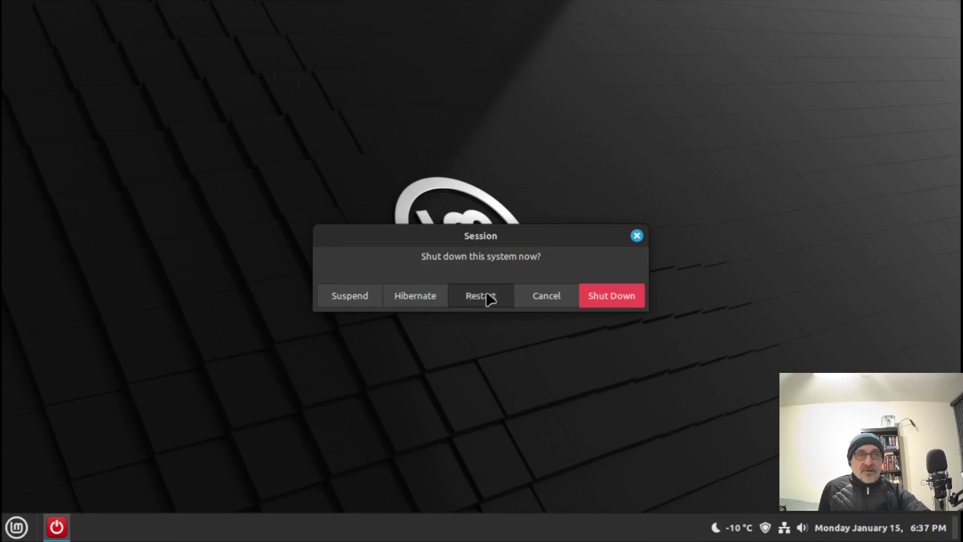
click(486, 295)
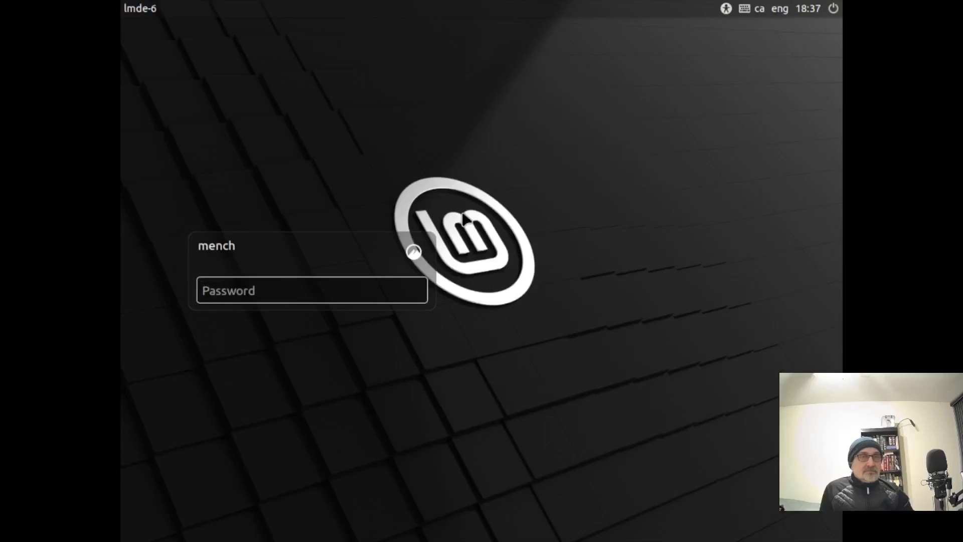
Step: Enter the account password at the login screen to return to the desktop
text(••)
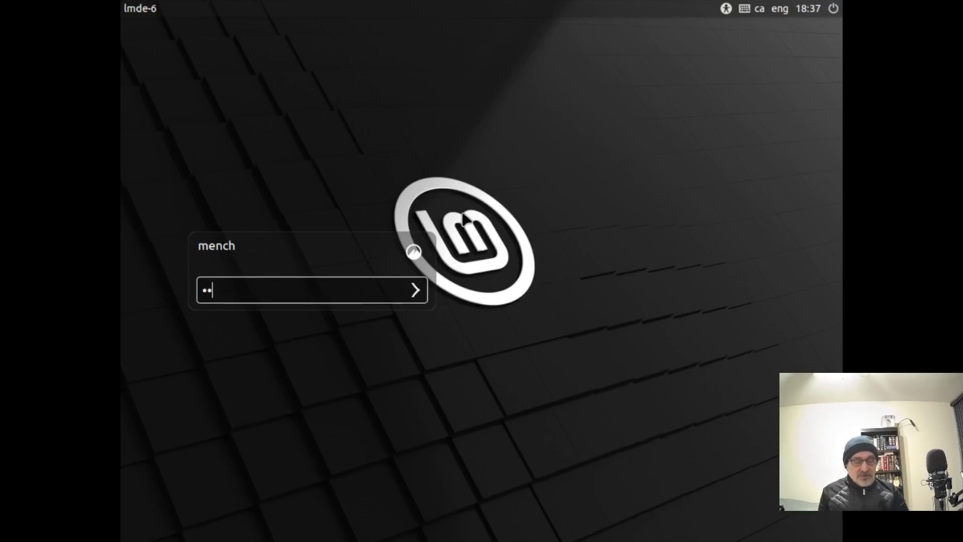
key(Return)
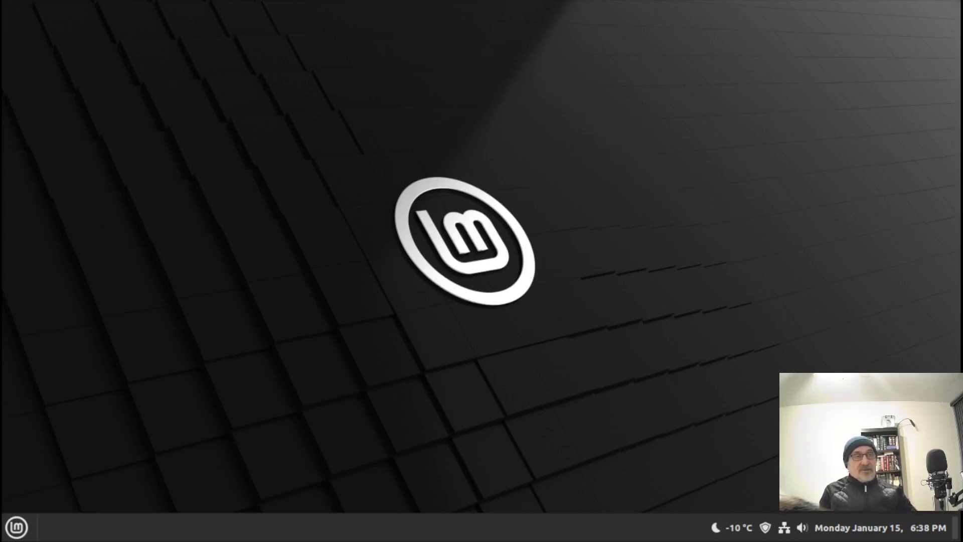
mouse_move(415, 7)
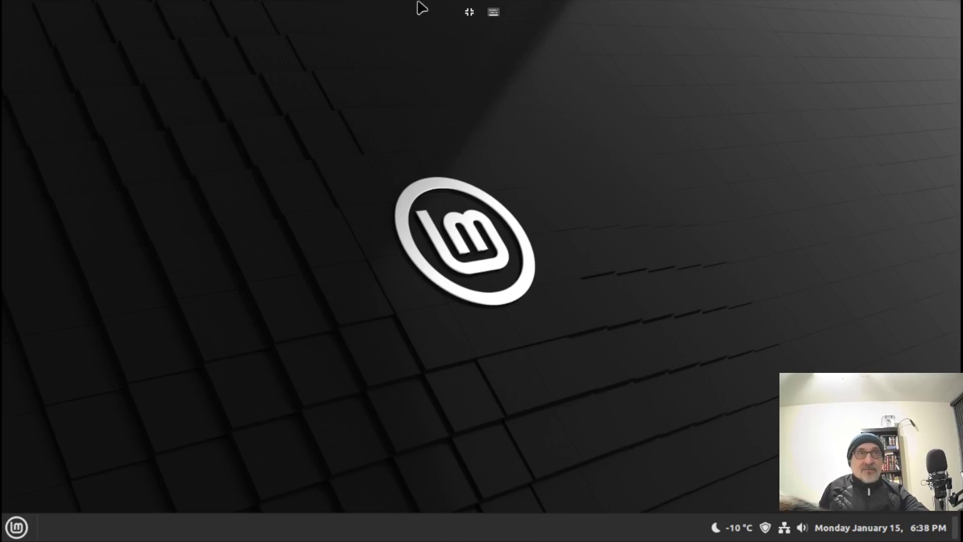
click(469, 13)
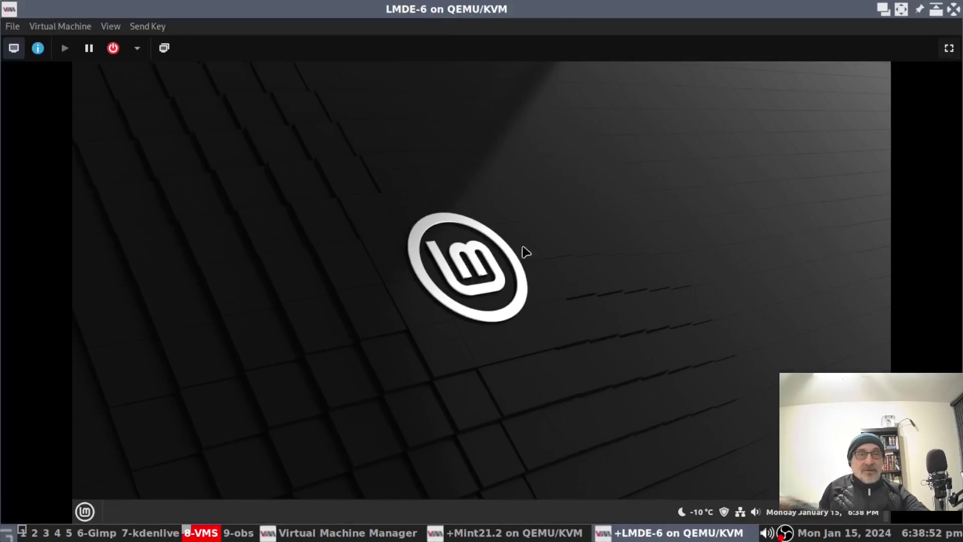
click(500, 534)
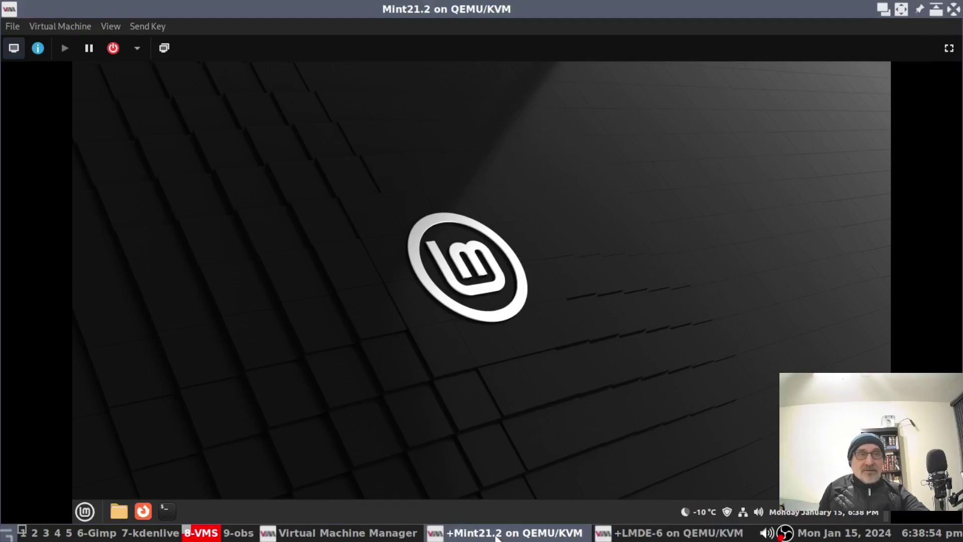
click(949, 49)
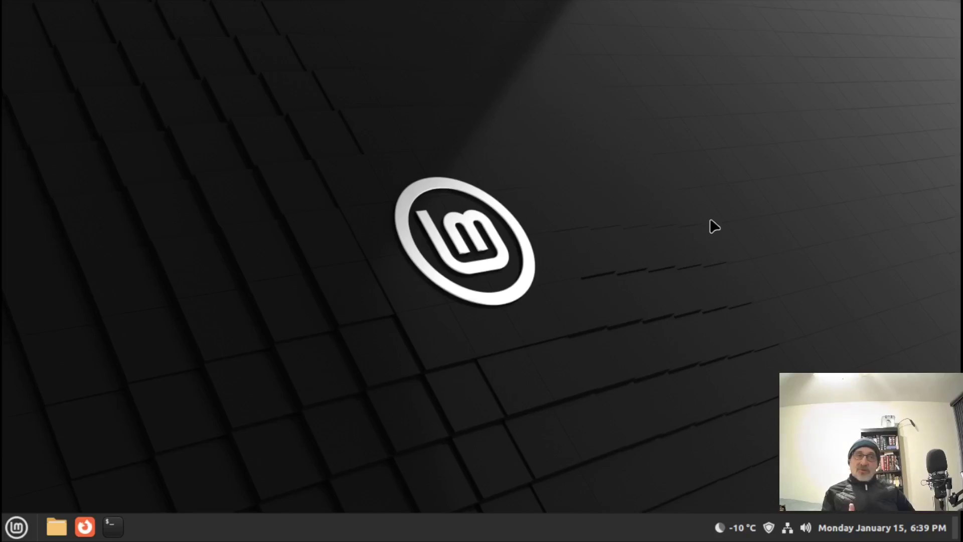
mouse_move(168, 5)
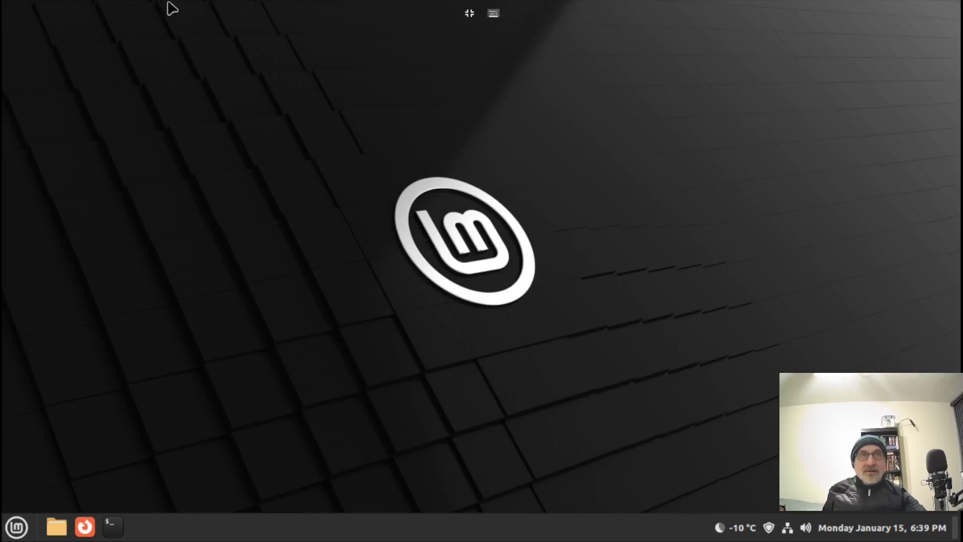
click(469, 13)
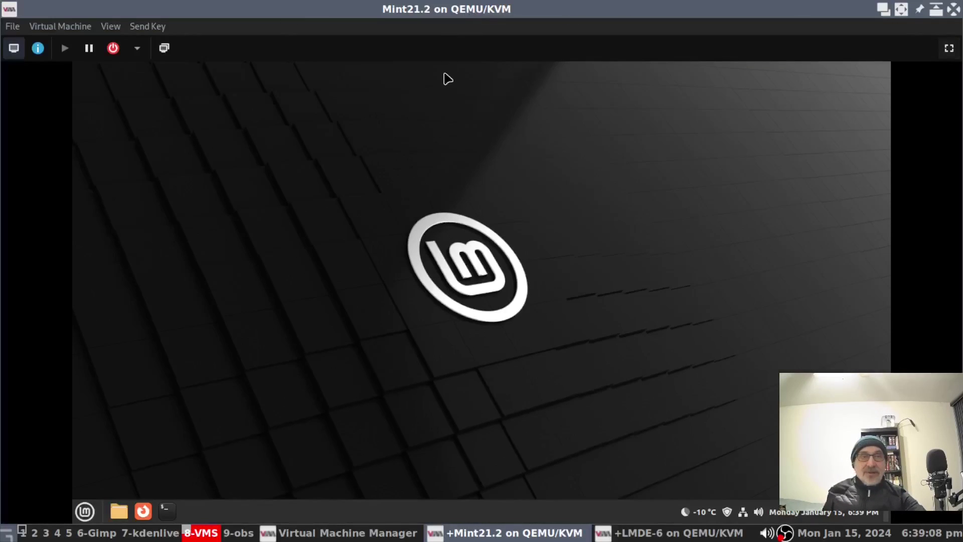
click(671, 533)
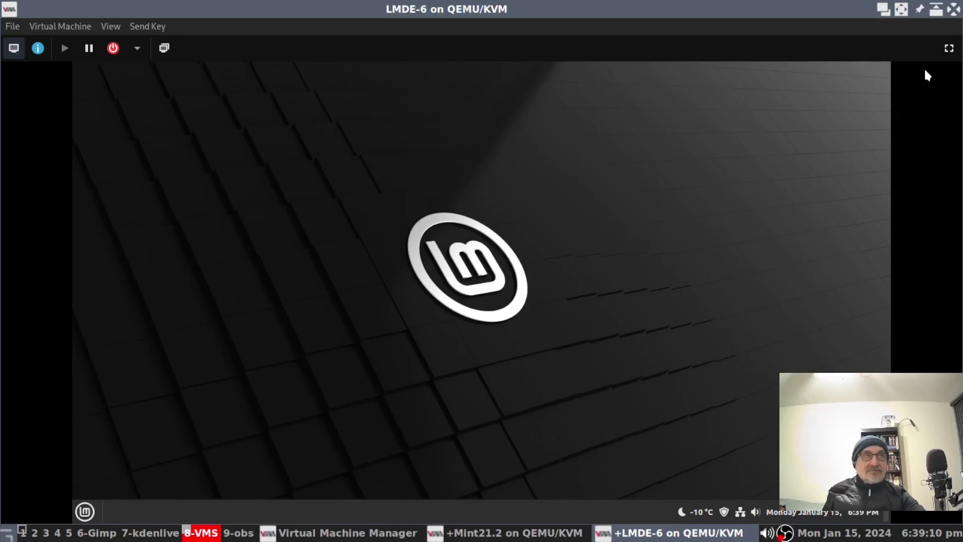
click(948, 49)
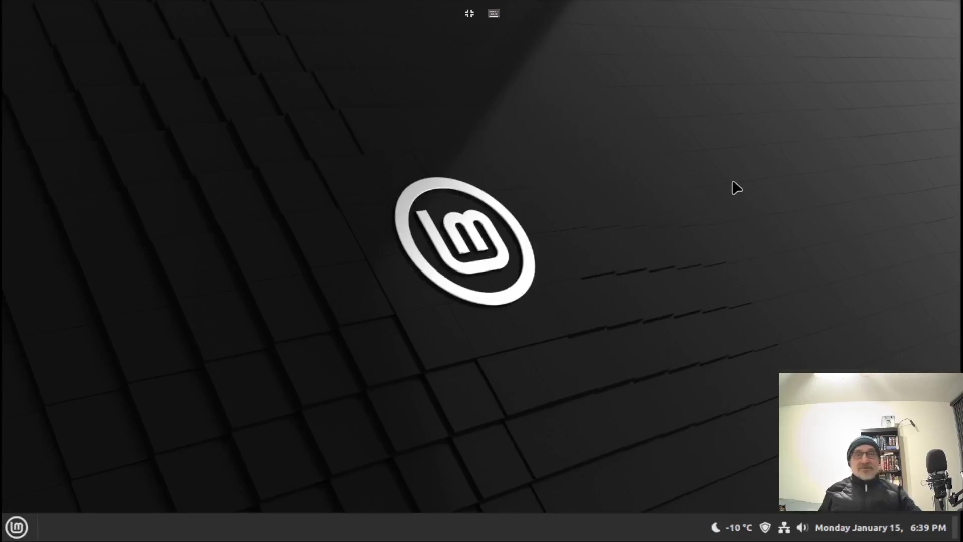